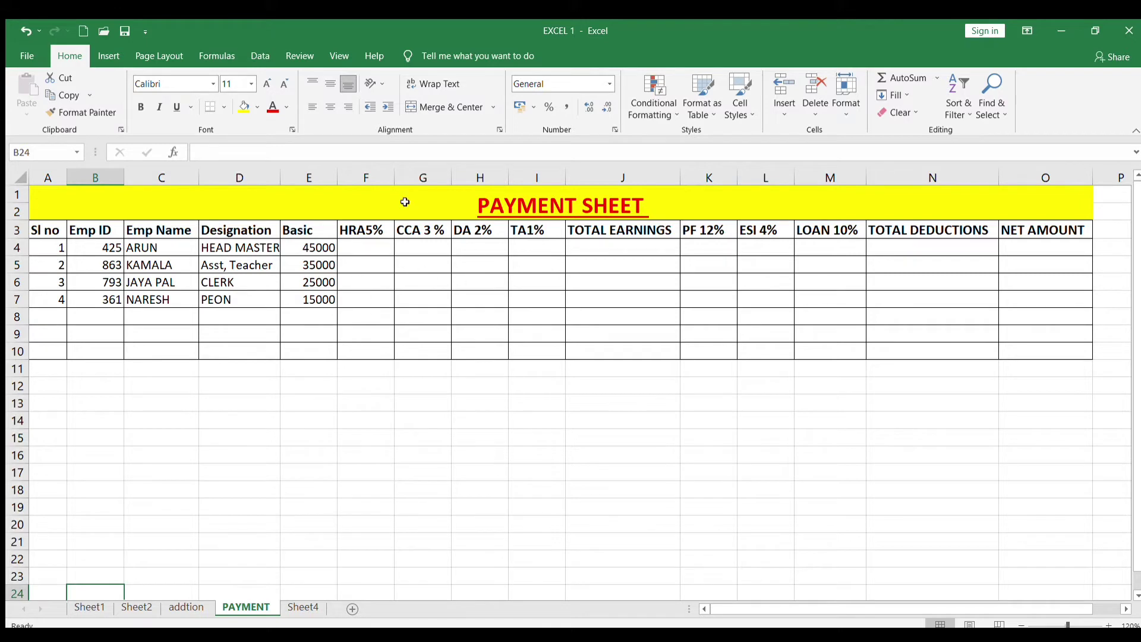
# Review the payroll column headings, from Sl no through TOTAL EARNINGS
pyautogui.click(54, 231)
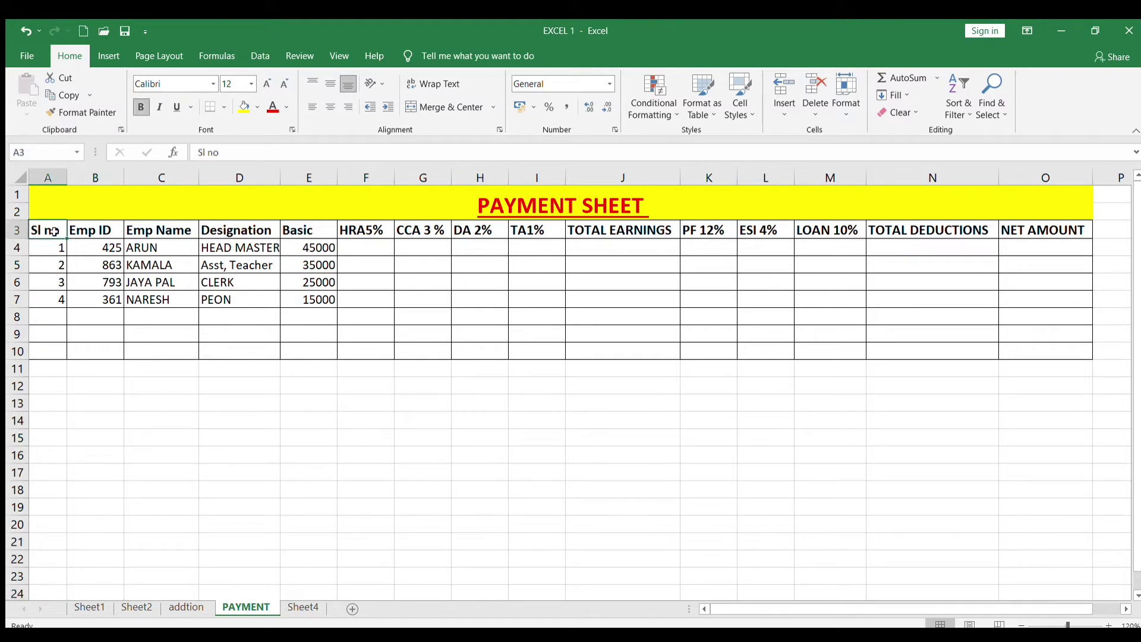
pyautogui.click(95, 230)
pyautogui.click(166, 233)
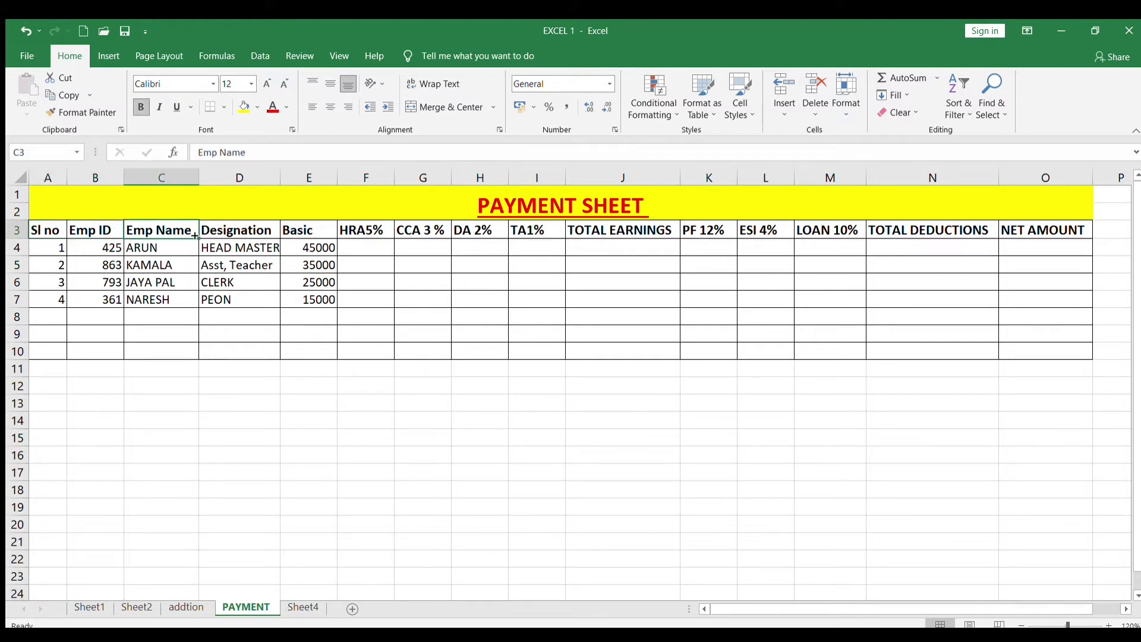
pyautogui.click(238, 230)
pyautogui.click(308, 237)
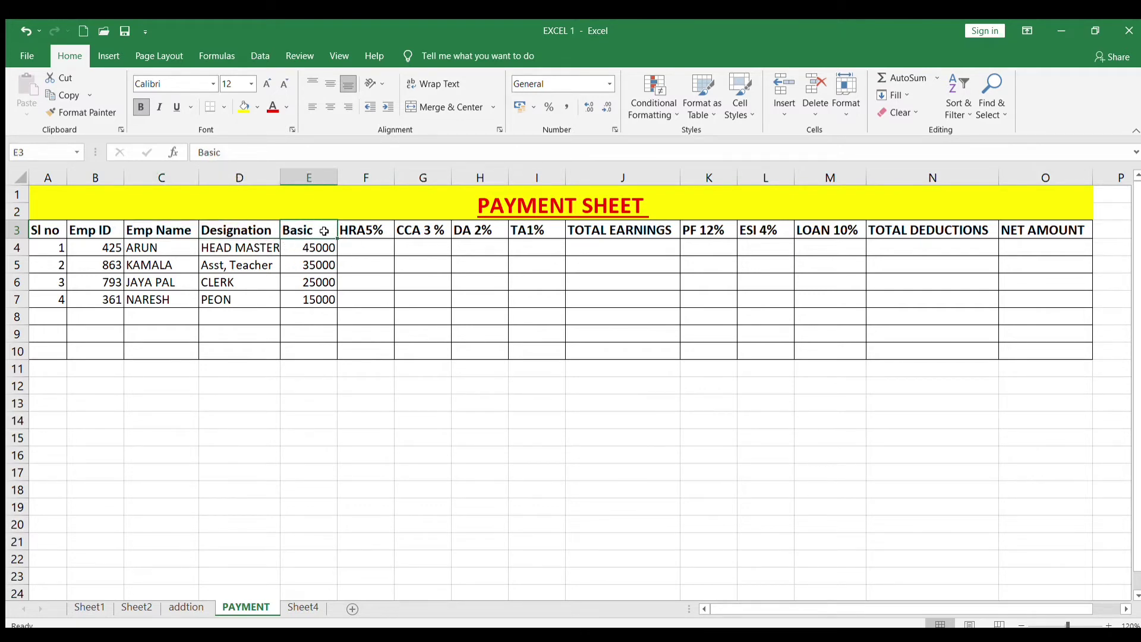
pyautogui.click(367, 240)
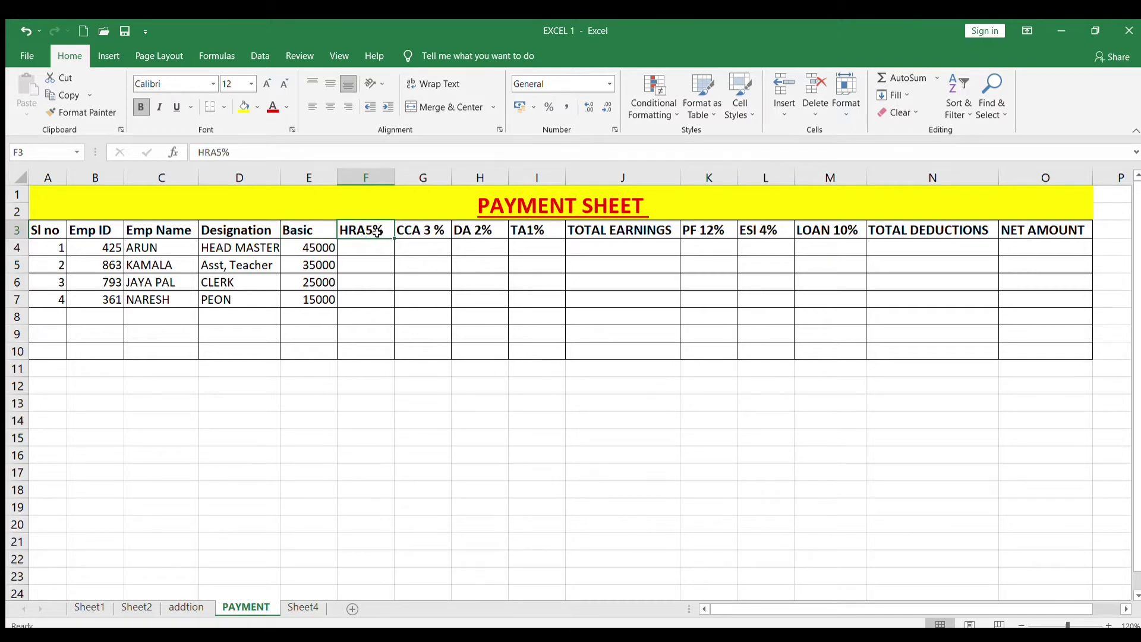
pyautogui.click(535, 233)
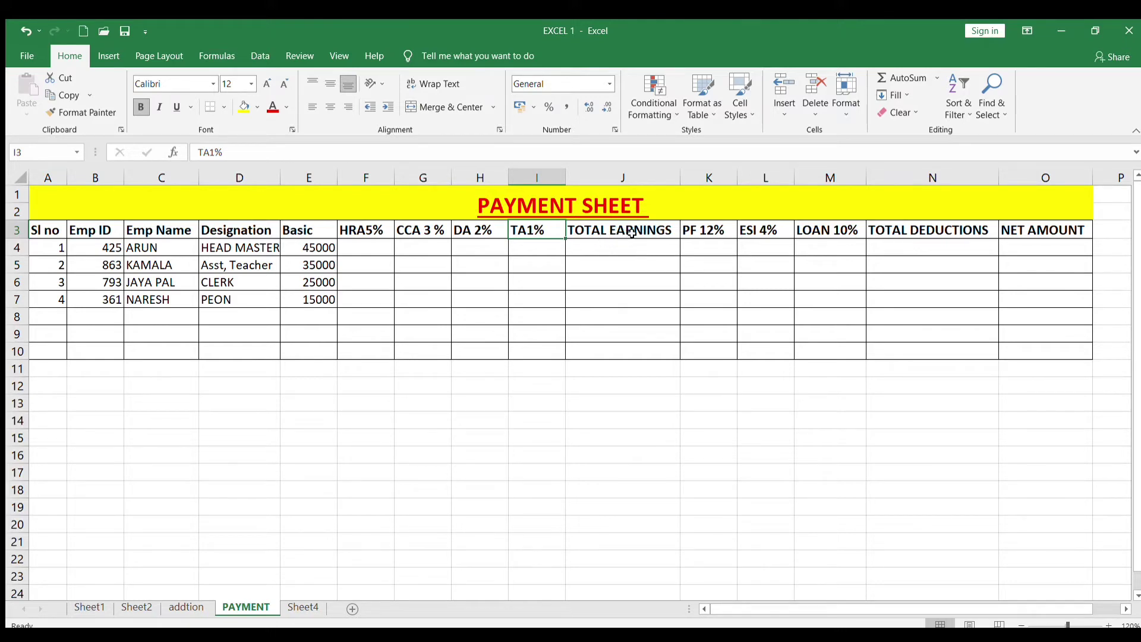
pyautogui.click(632, 233)
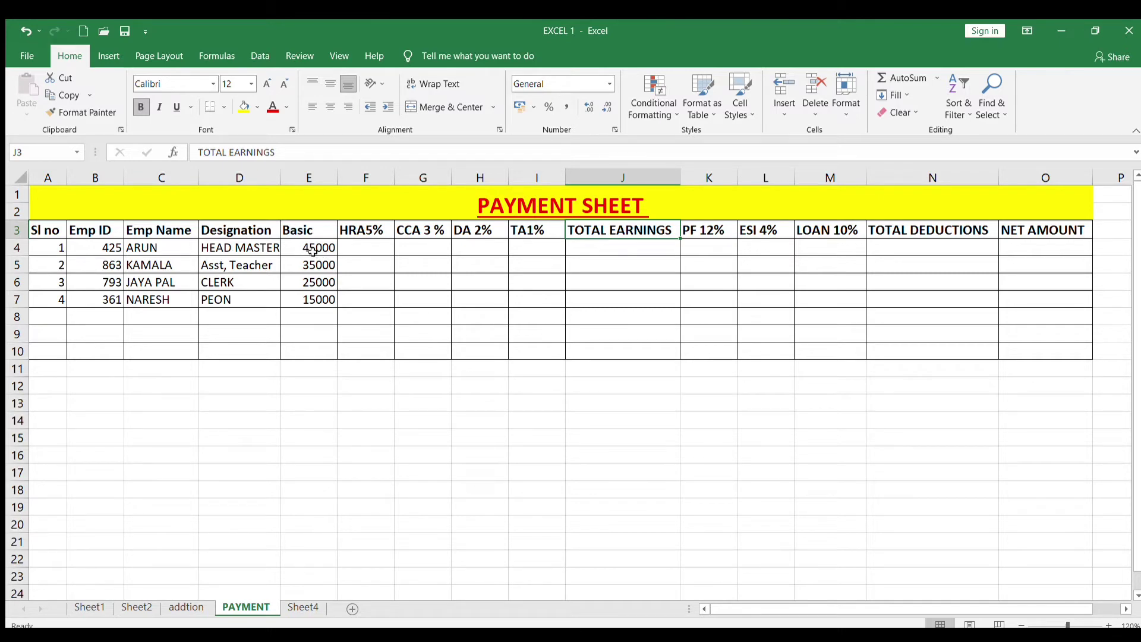
# Enter =E4*5/100 in F4 so the first HRA shows 2250
pyautogui.click(360, 245)
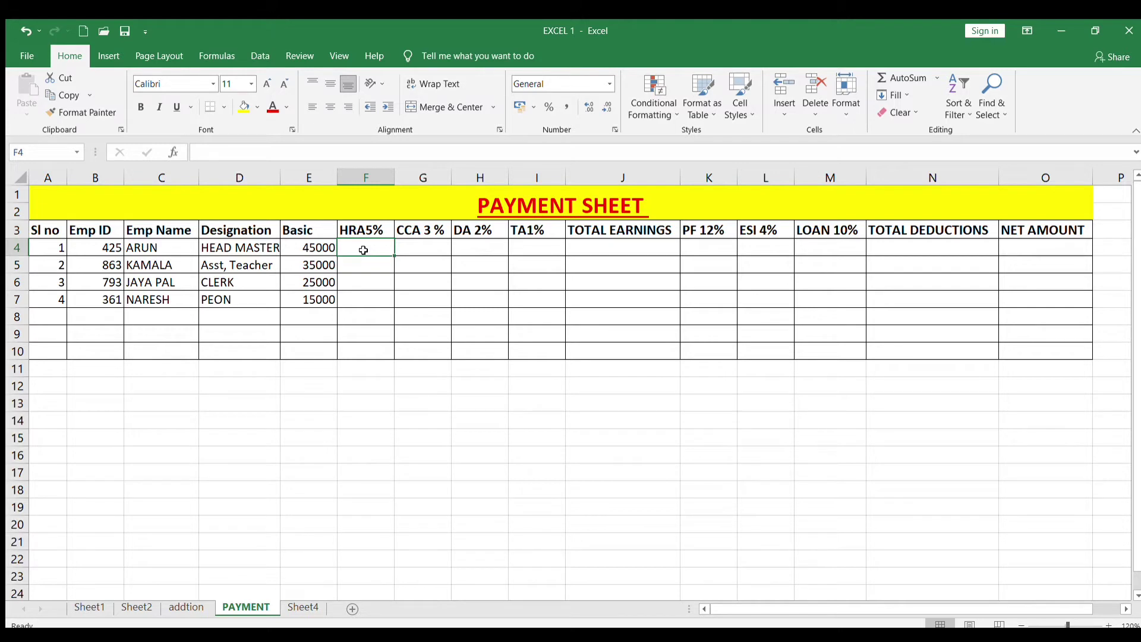
pyautogui.write('=')
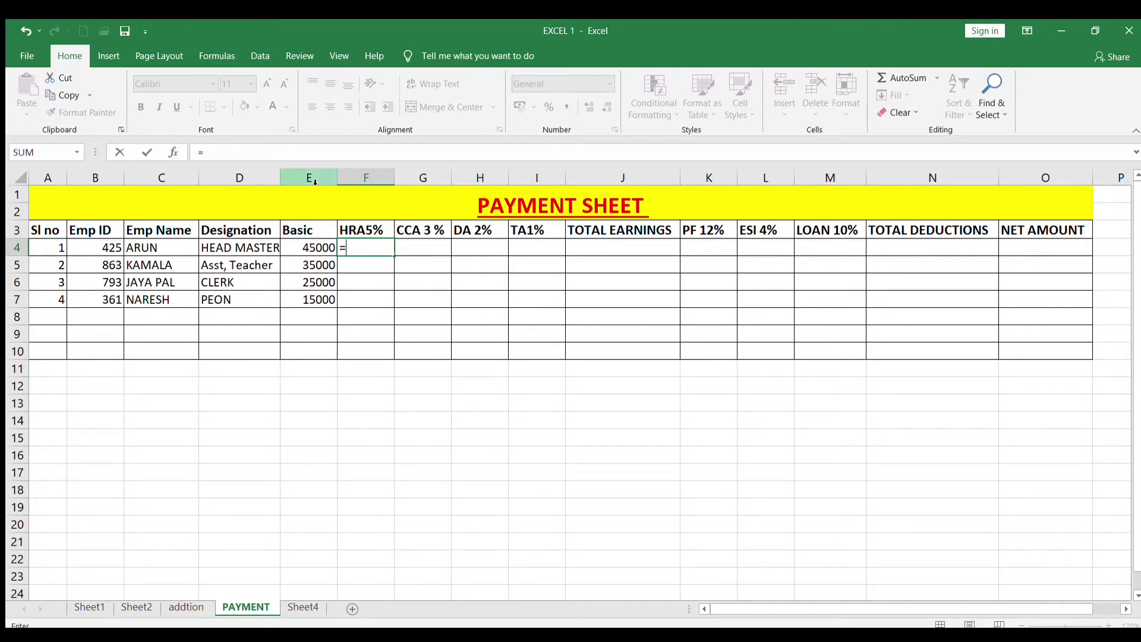
pyautogui.click(311, 247)
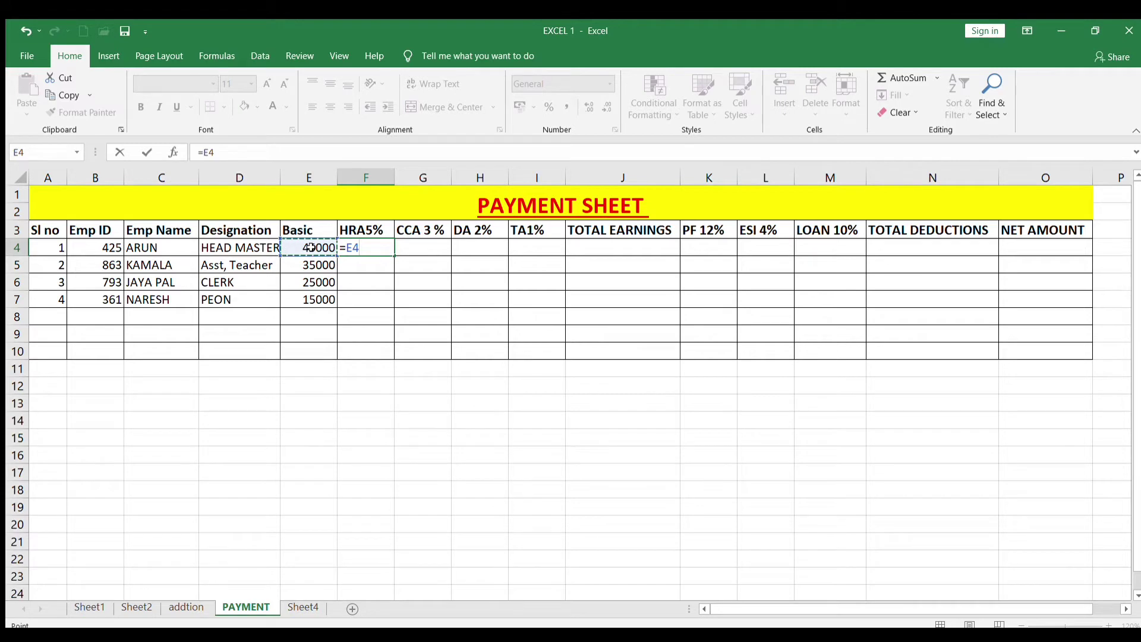
pyautogui.write('*')
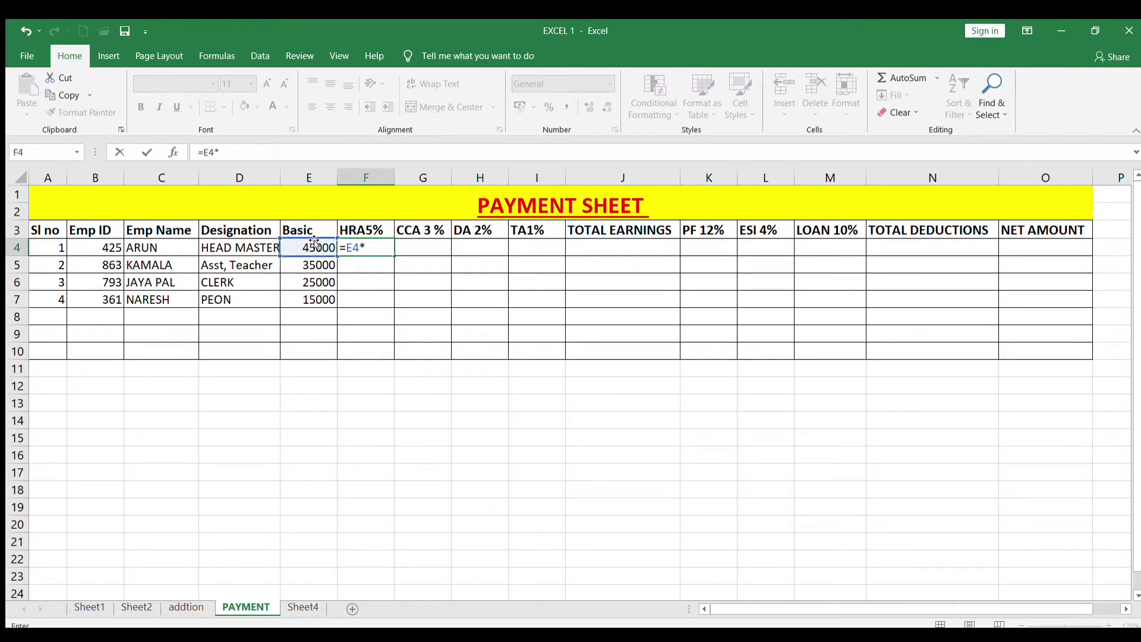
pyautogui.write('5/1')
pyautogui.write('00')
pyautogui.press('Return')
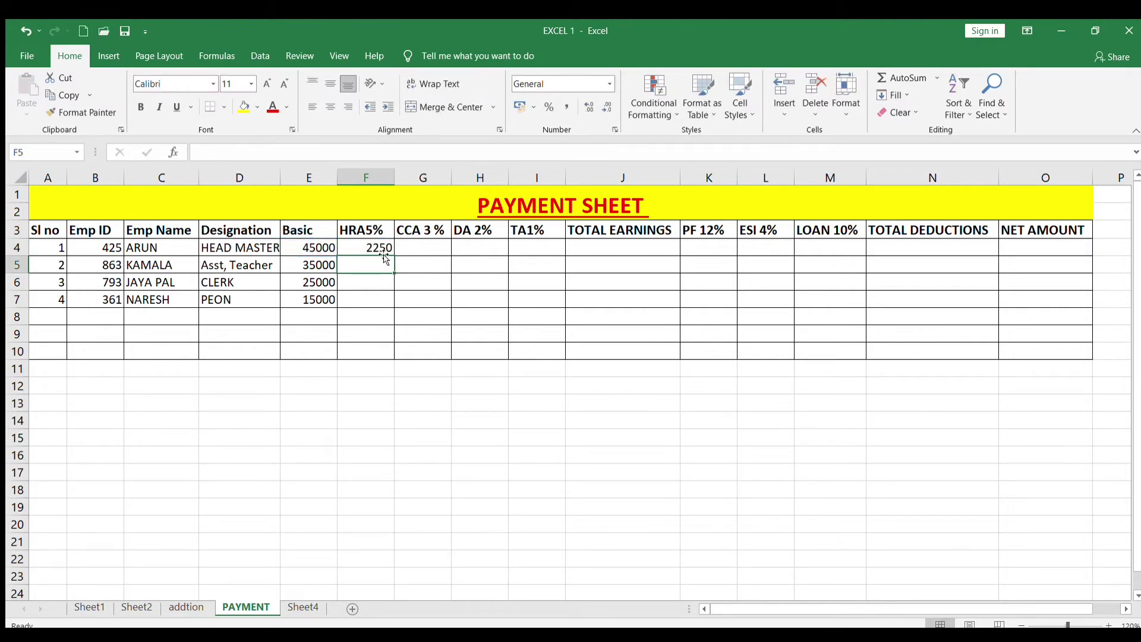
# Enter =E4*3/100 in G4 so the first CCA shows 1350
pyautogui.click(436, 249)
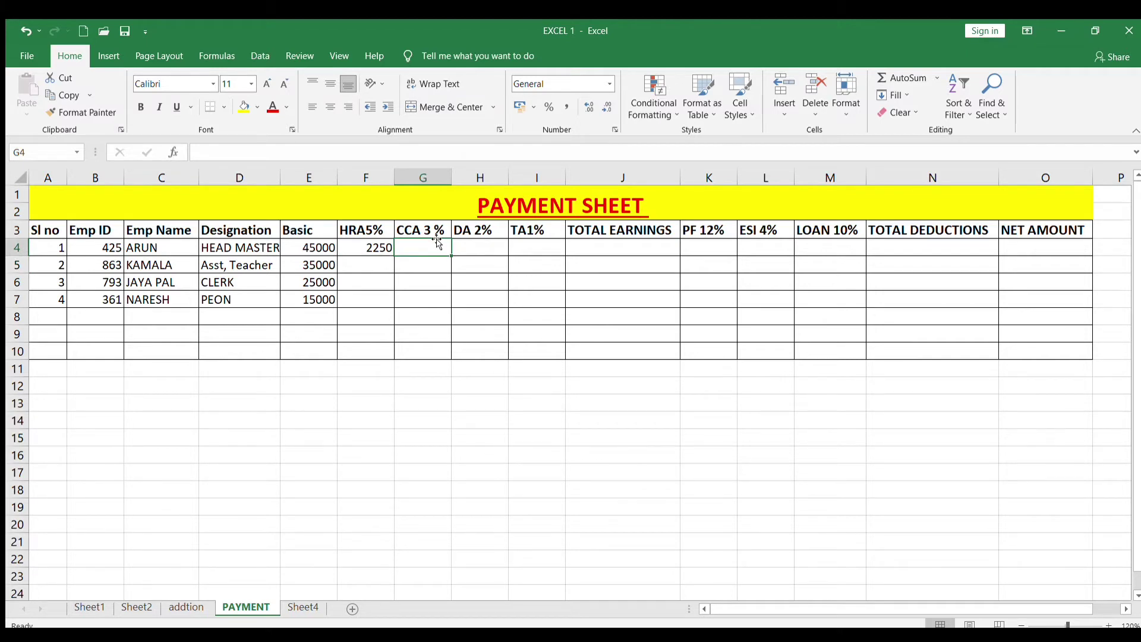
pyautogui.write('=')
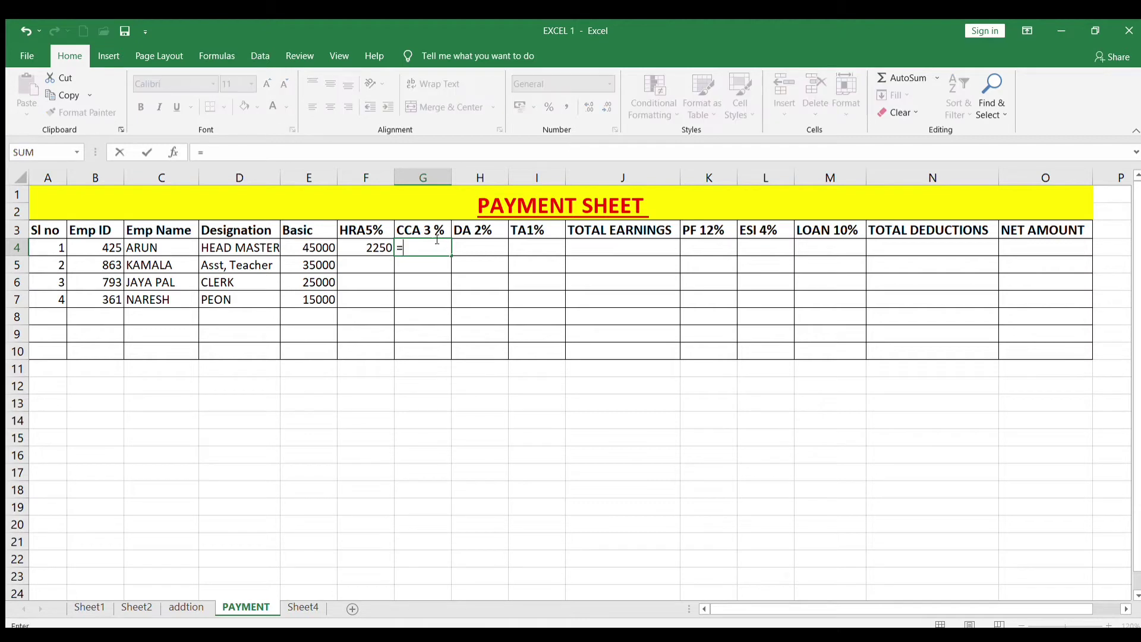
pyautogui.click(323, 248)
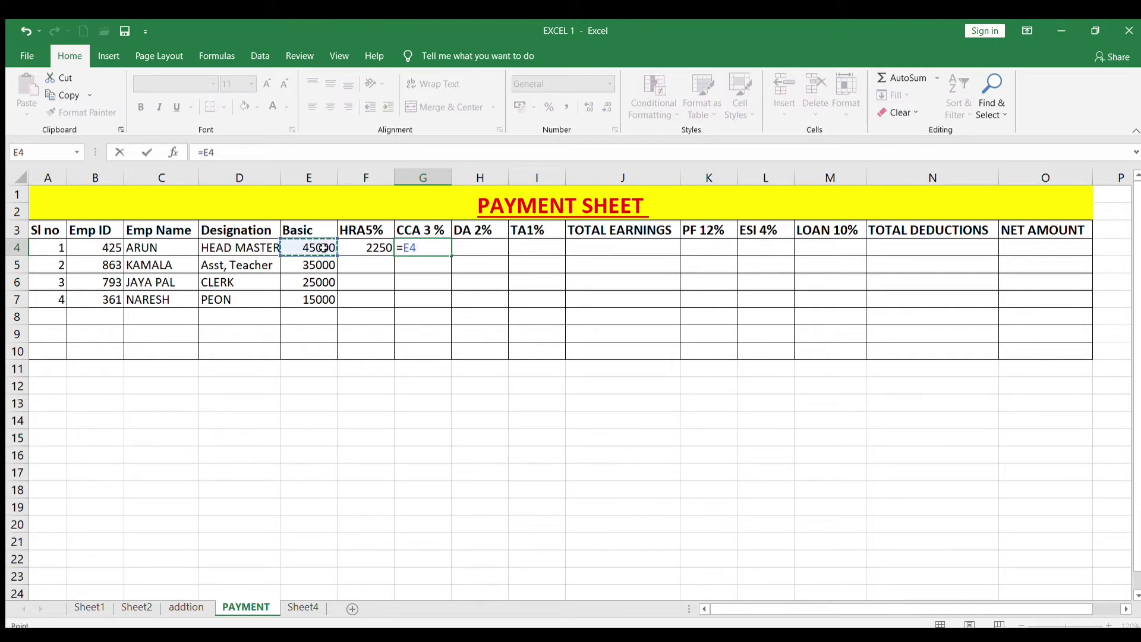
pyautogui.write('*3/1')
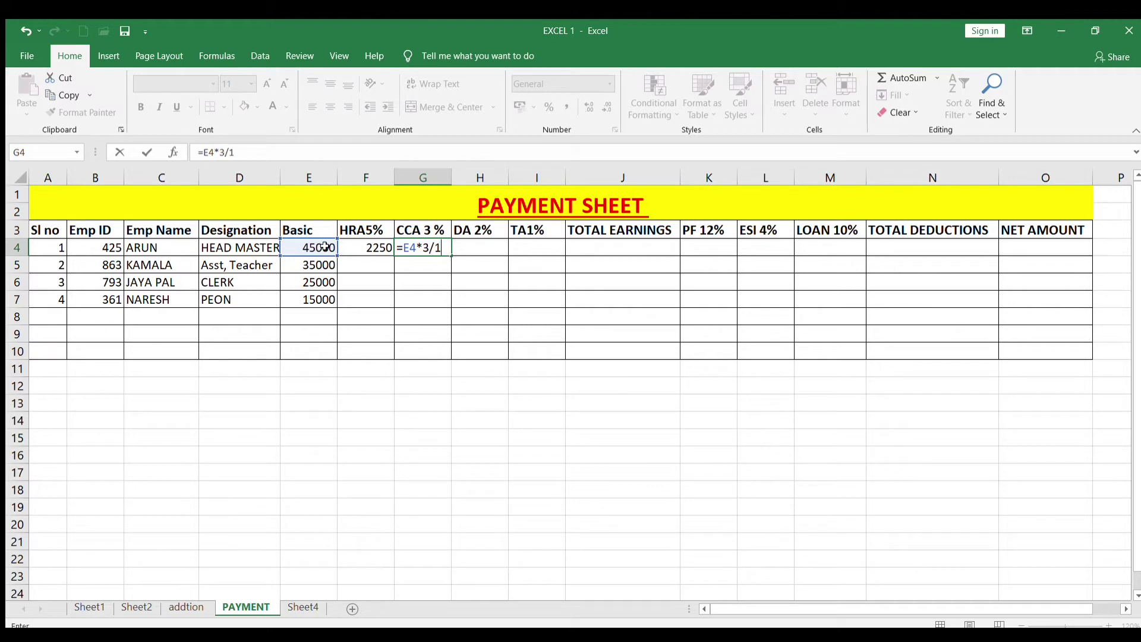
pyautogui.write('00')
pyautogui.press('Return')
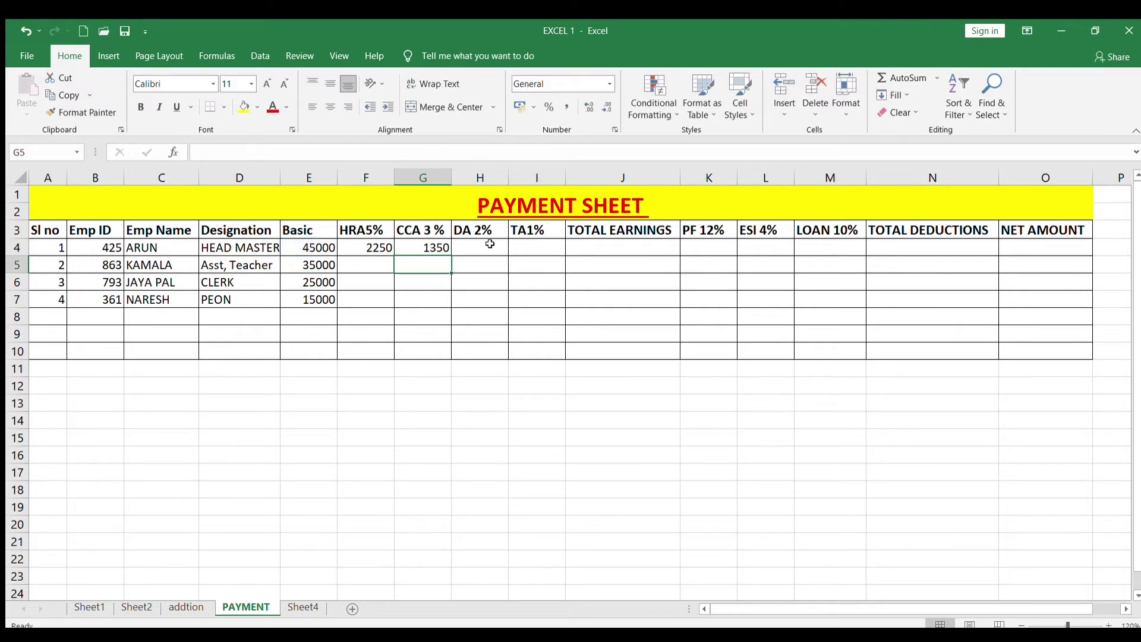
pyautogui.click(489, 246)
# Enter =E4*2/100 in H4 so the first DA shows 900
pyautogui.write('=')
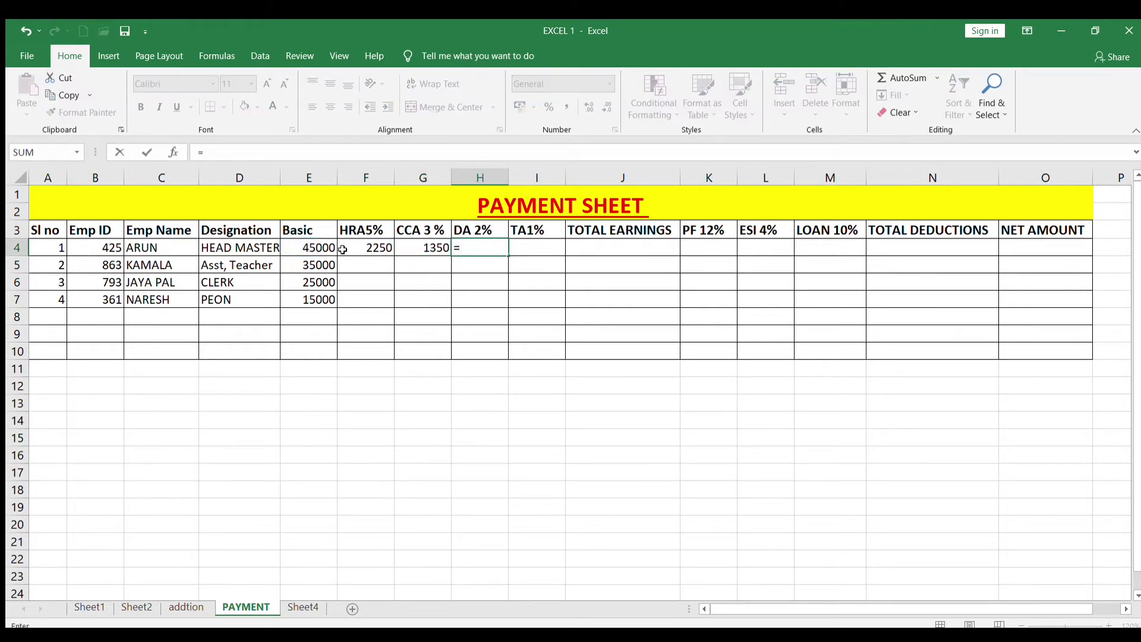
pyautogui.click(315, 248)
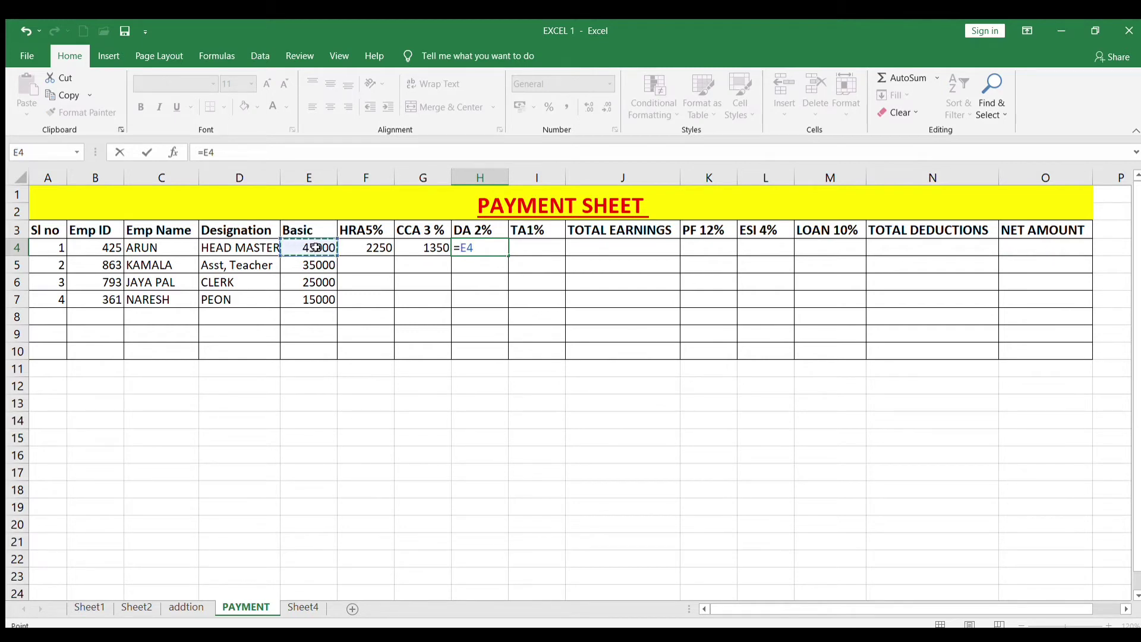
pyautogui.write('*')
pyautogui.write('2')
pyautogui.write('/100')
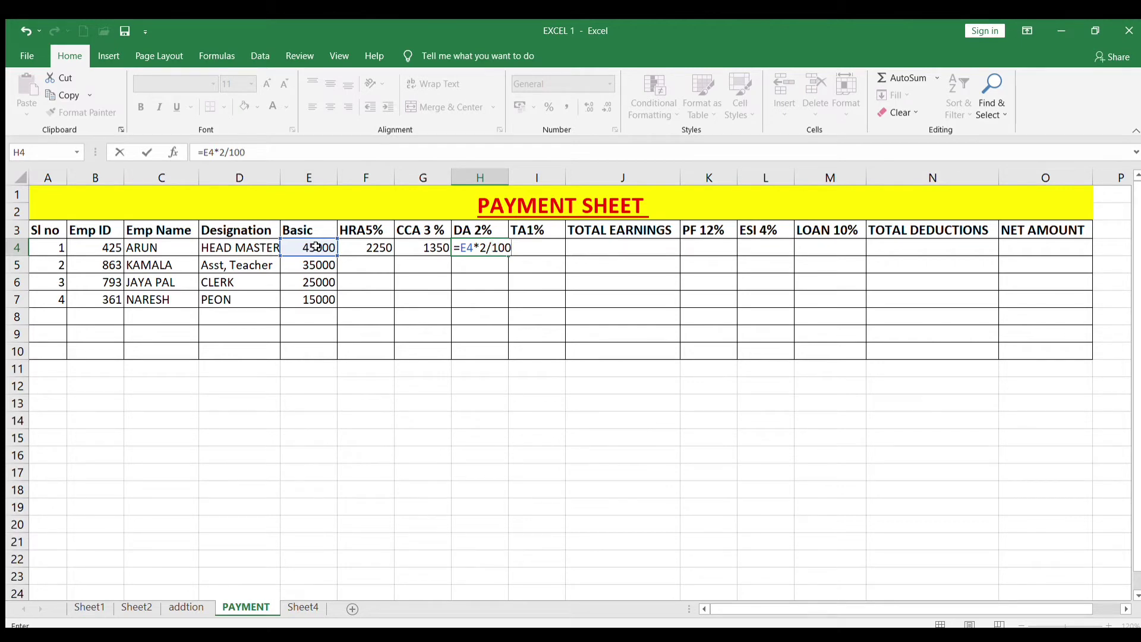
pyautogui.press('Return')
# Enter =E4*1/100 in I4 so the first TA shows 450
pyautogui.click(545, 251)
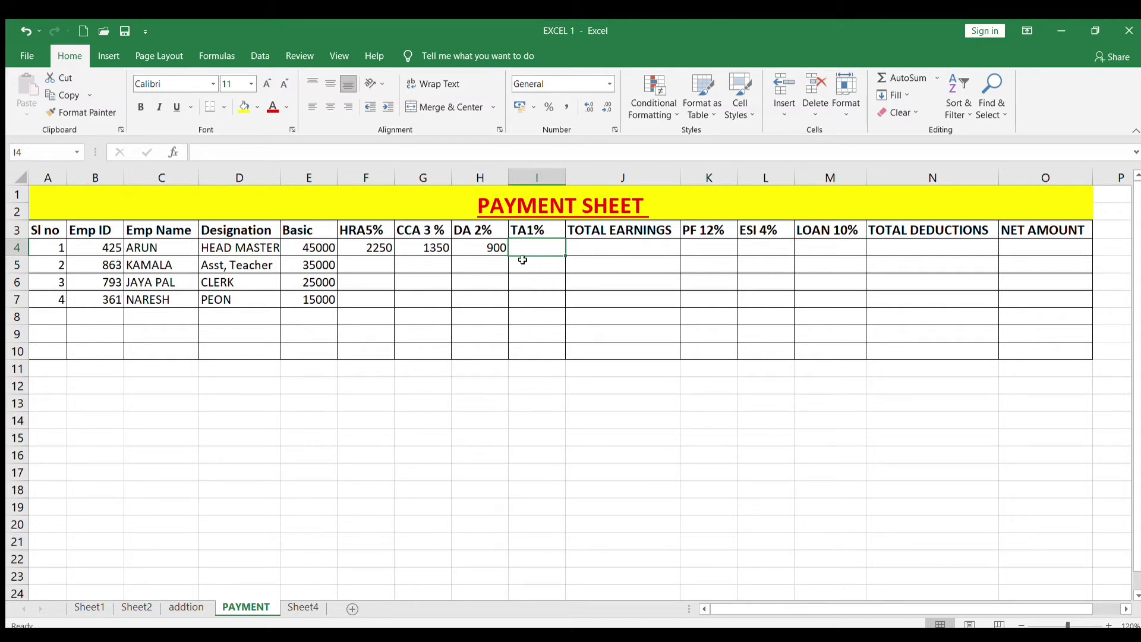
pyautogui.write('=')
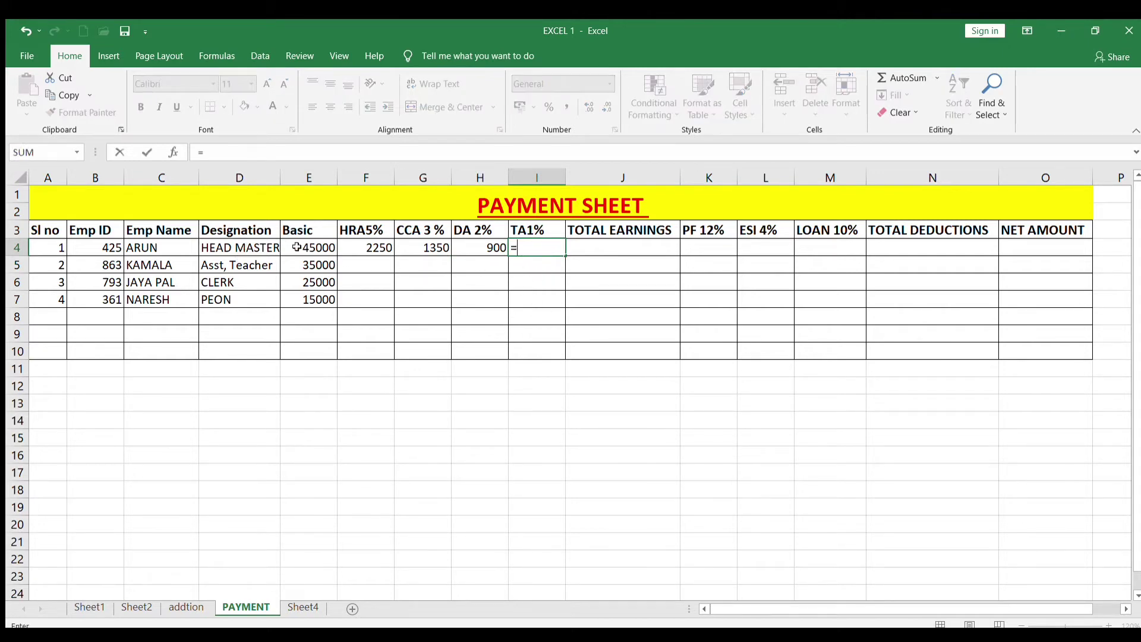
pyautogui.click(314, 249)
pyautogui.write('*')
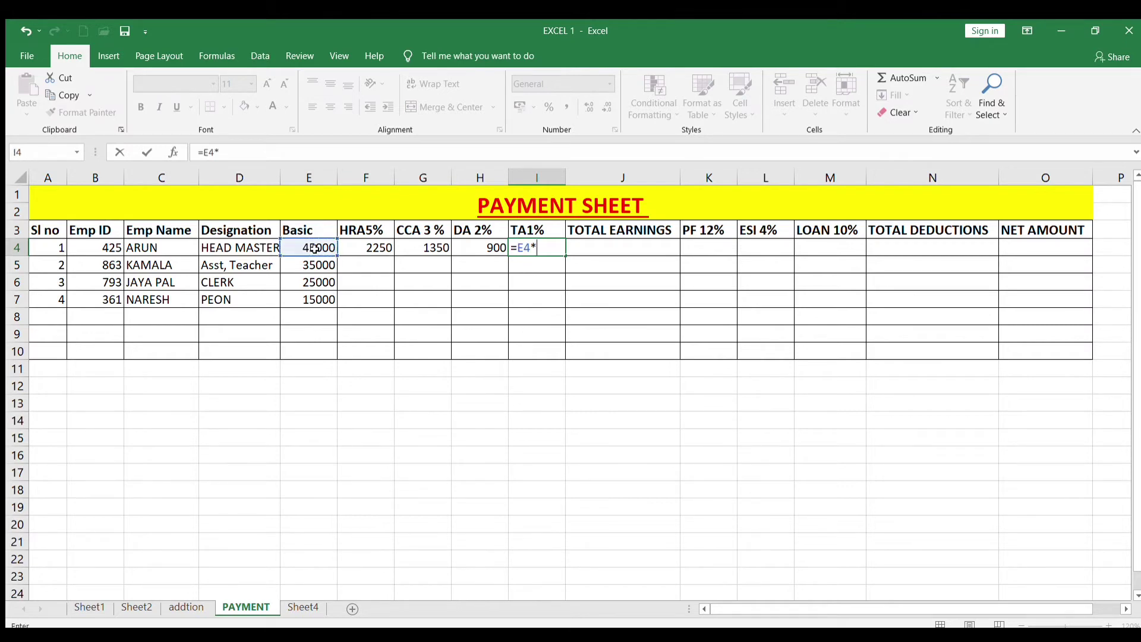
pyautogui.write('1/100')
pyautogui.press('Return')
pyautogui.click(458, 301)
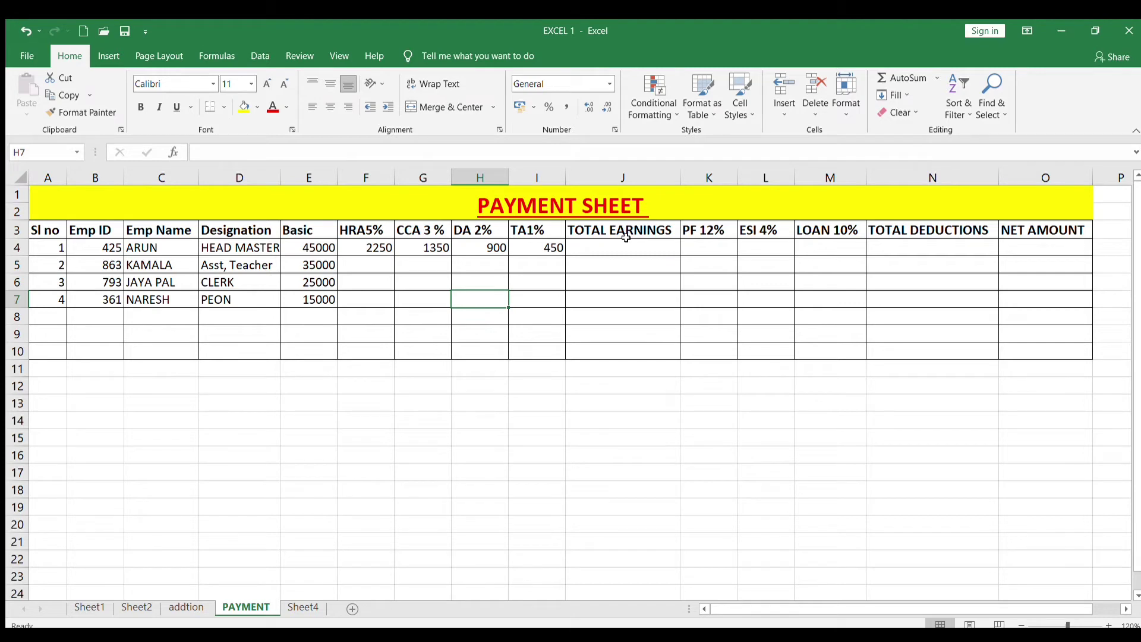
# Enter =SUM(E4:I4) in J4 so total earnings show 49950
pyautogui.click(611, 246)
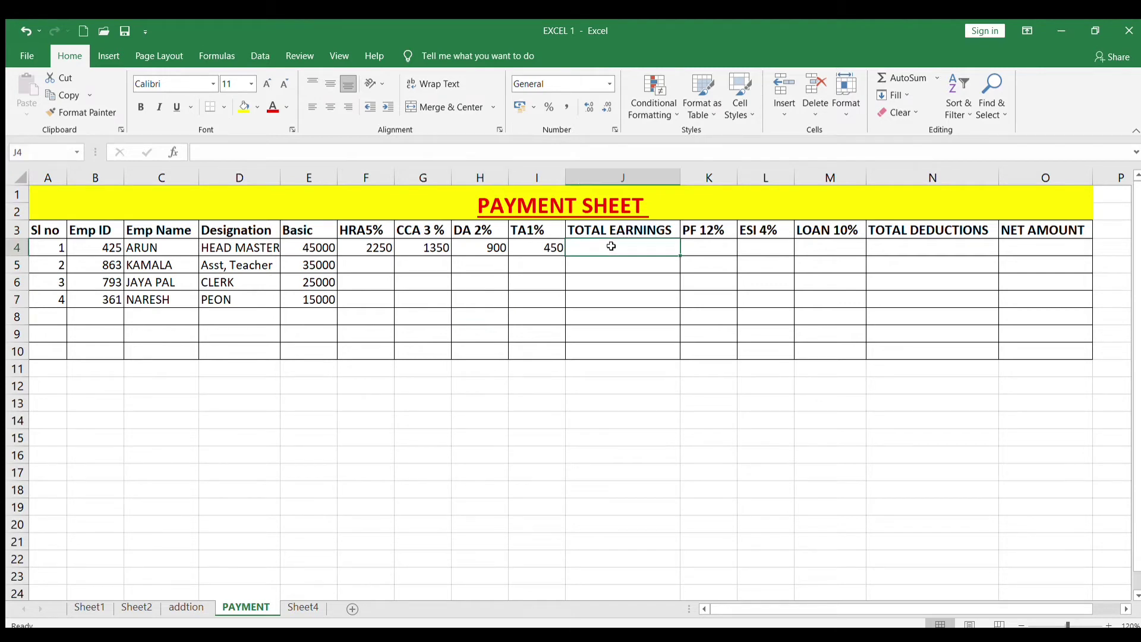
pyautogui.write('=')
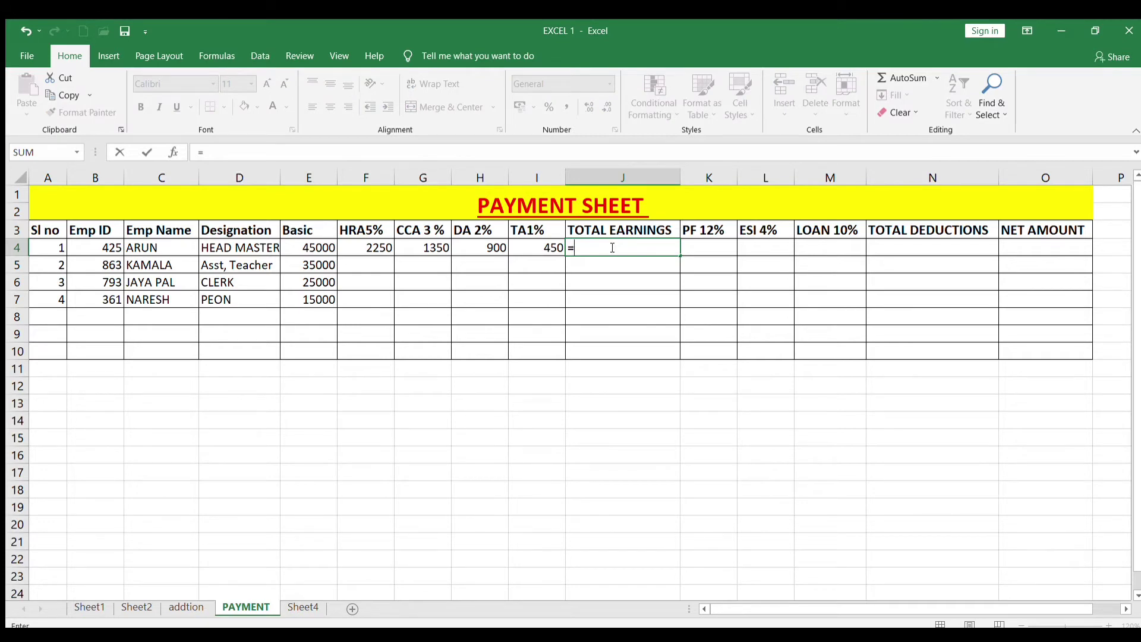
pyautogui.write('SUM')
pyautogui.write('(')
pyautogui.moveTo(310, 248); pyautogui.dragTo(524, 248)
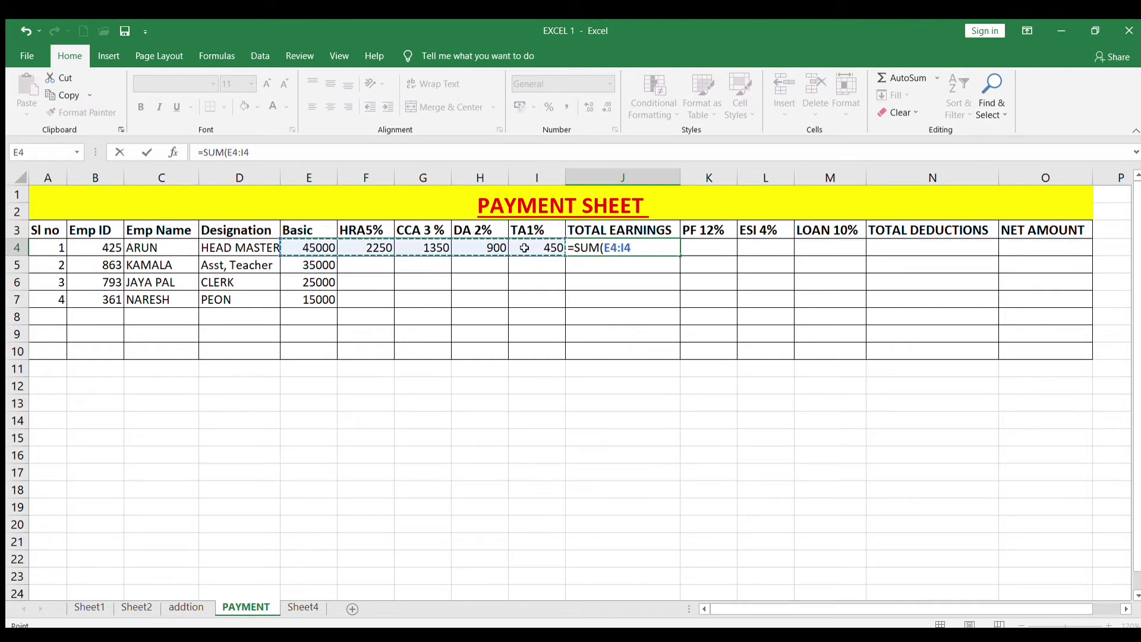
pyautogui.write(')')
pyautogui.press('Return')
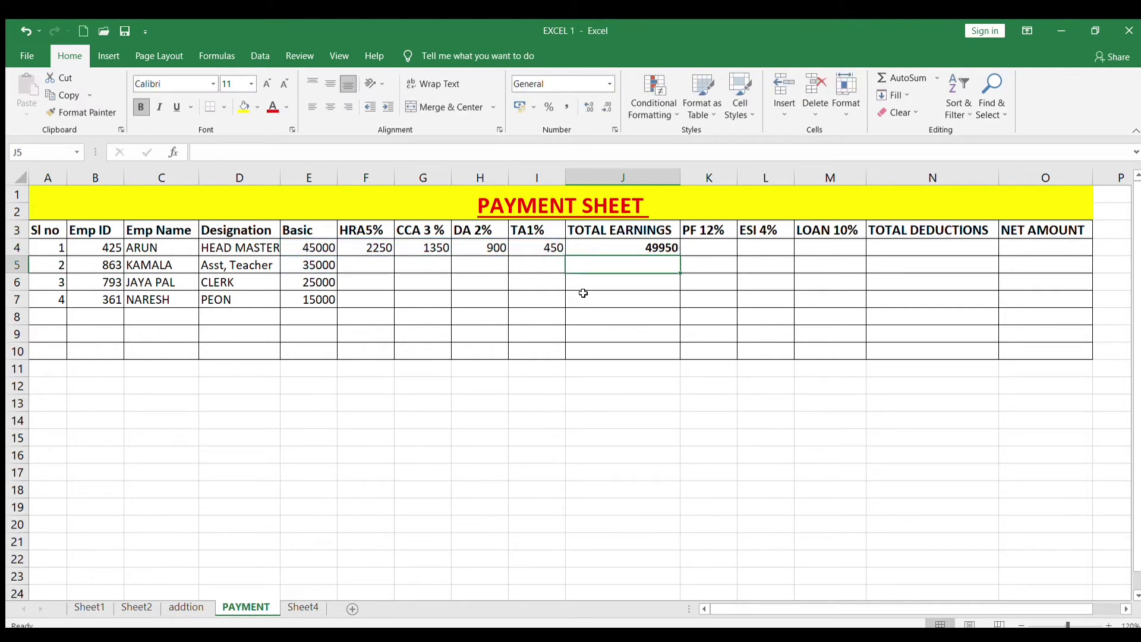
pyautogui.click(583, 294)
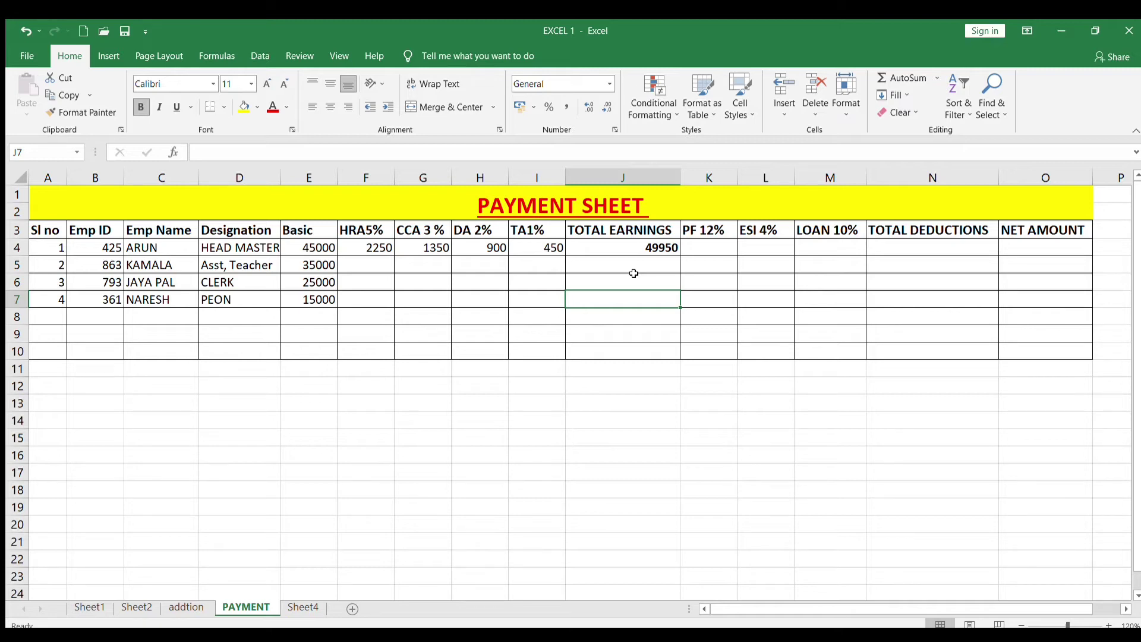
# Enter =J4*12/100 in K4 for a PF of 5994
pyautogui.click(708, 248)
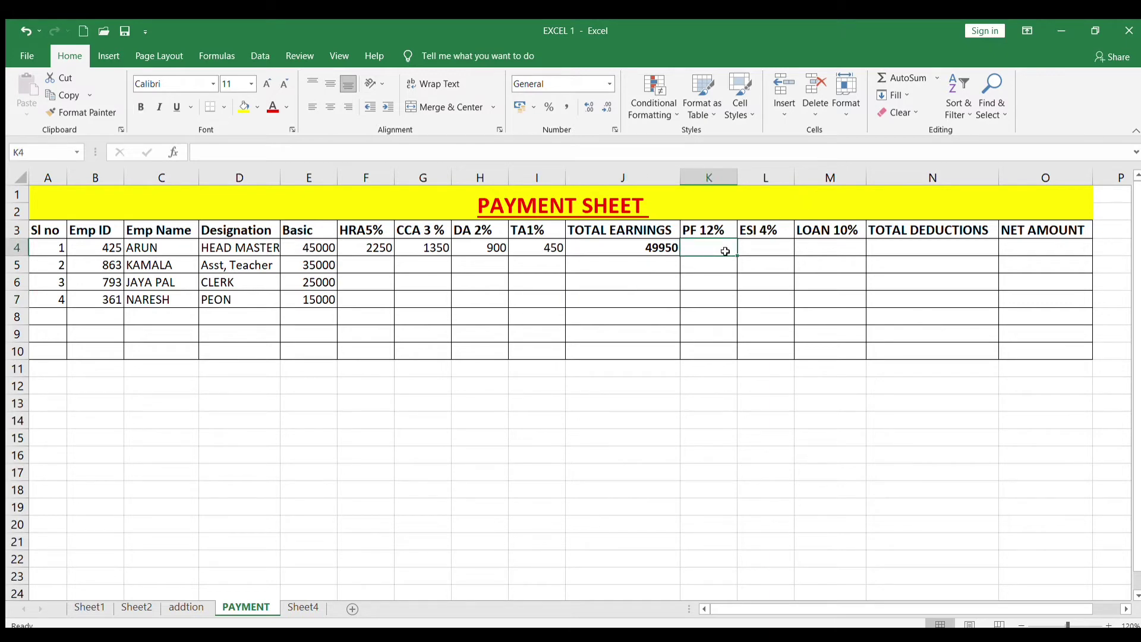
pyautogui.write('=')
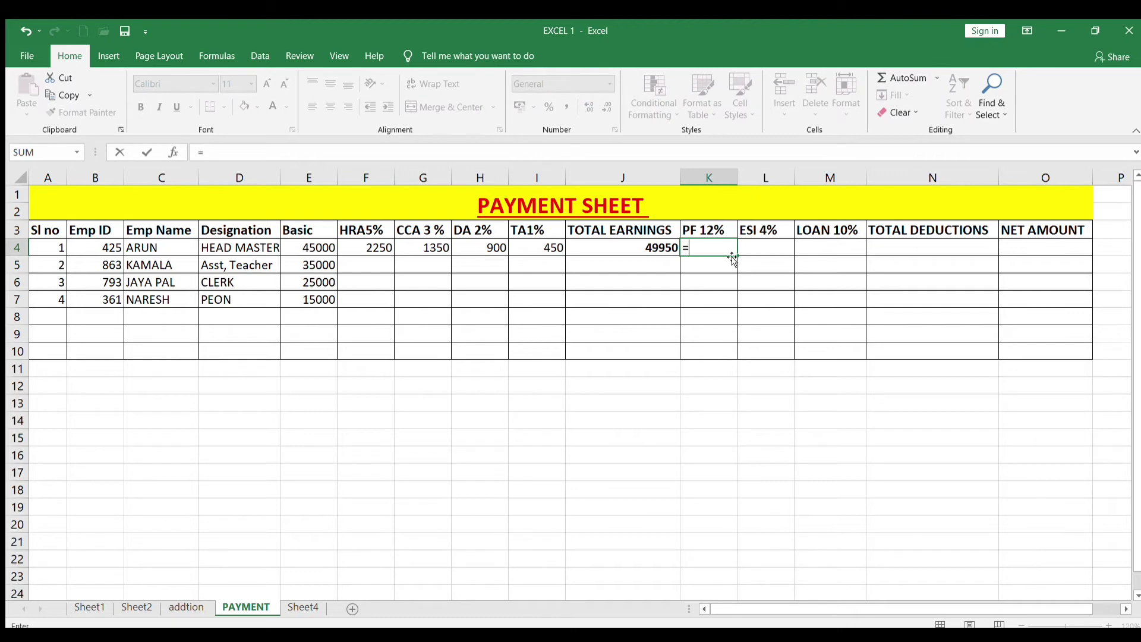
pyautogui.click(658, 245)
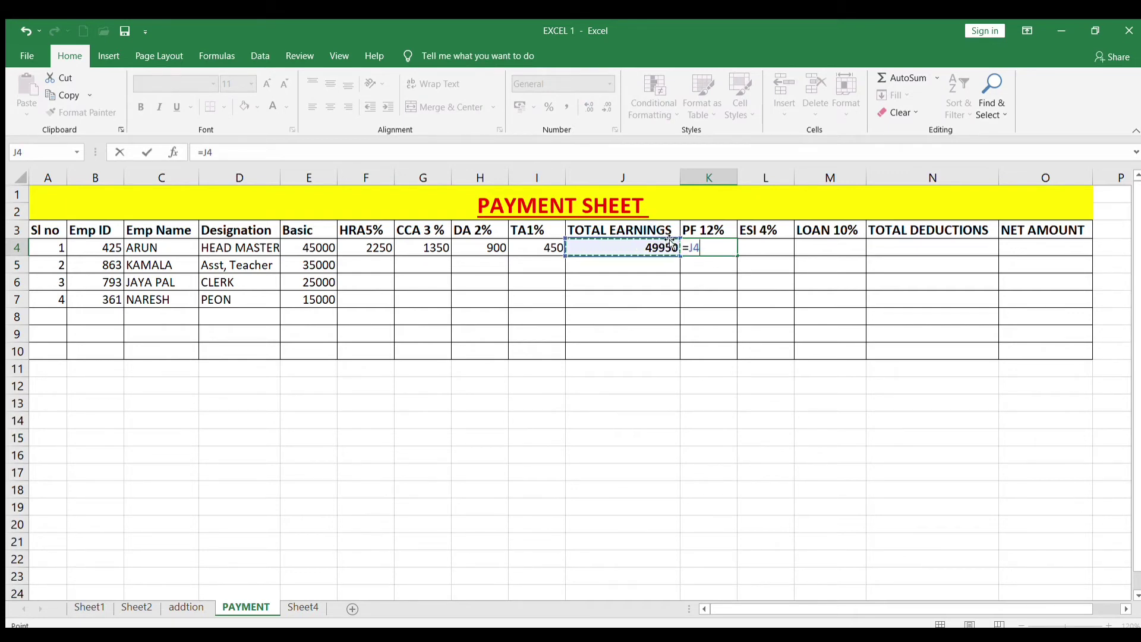
pyautogui.write('*12/')
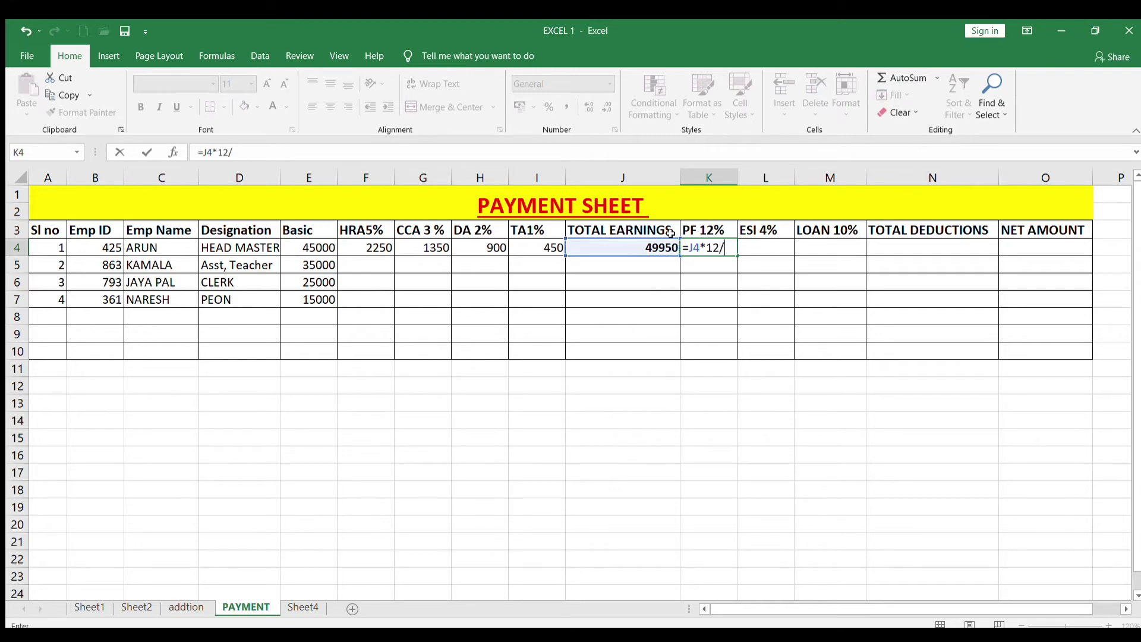
pyautogui.write('100')
pyautogui.press('Return')
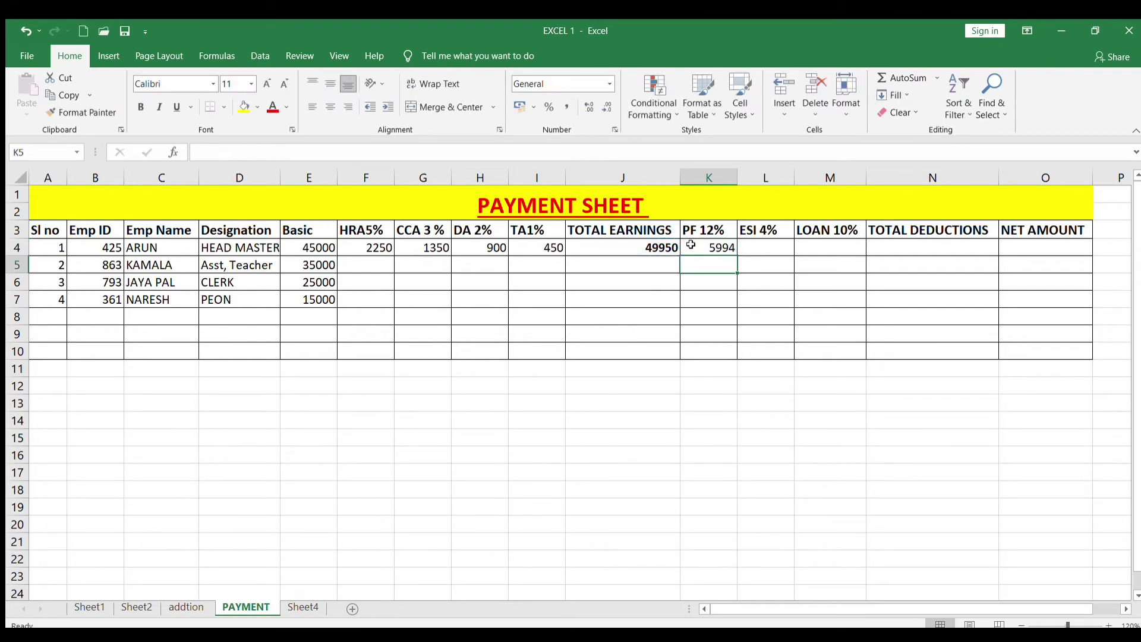
# Enter =J4*4/100 in L4 for an ESI of 1998
pyautogui.click(765, 248)
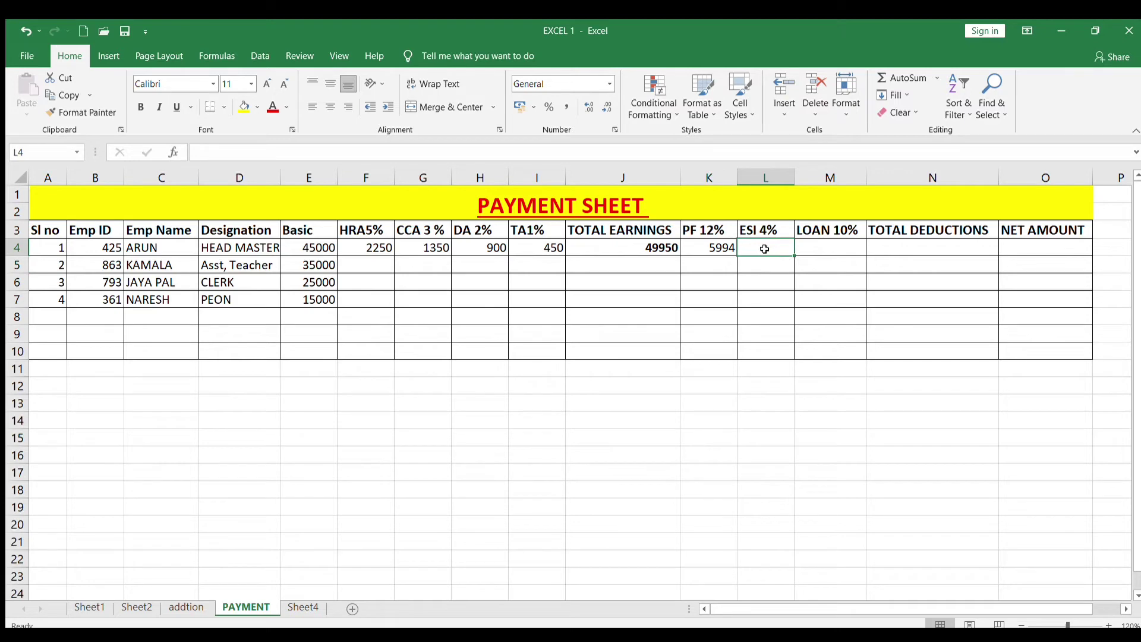
pyautogui.write('=')
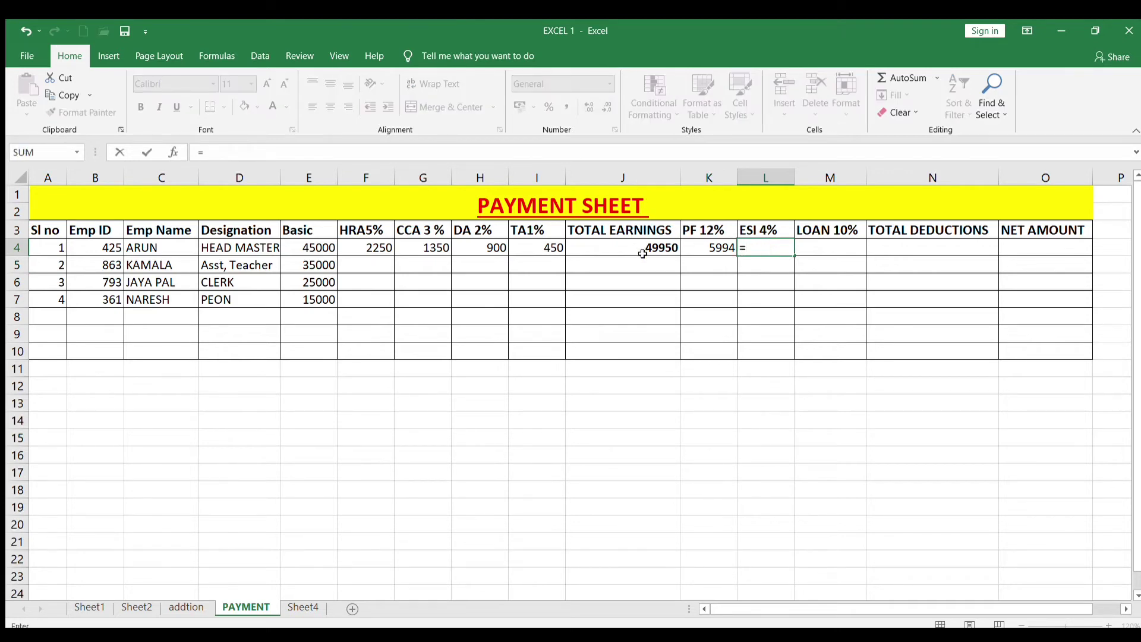
pyautogui.click(654, 247)
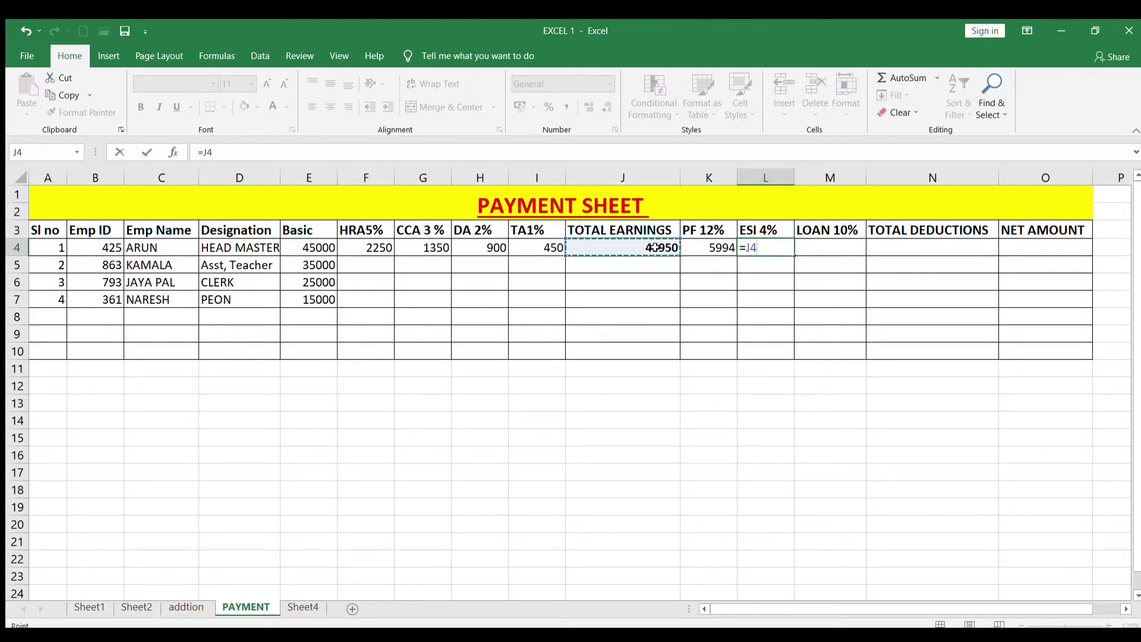
pyautogui.write('*')
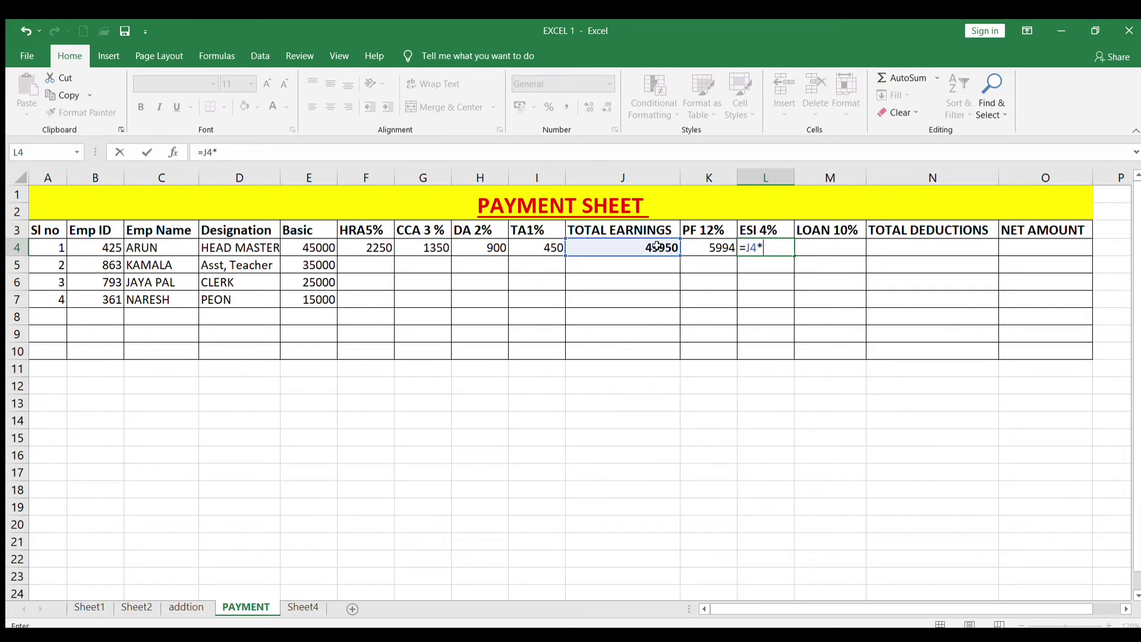
pyautogui.write('4/1')
pyautogui.write('00')
pyautogui.press('Return')
pyautogui.click(826, 246)
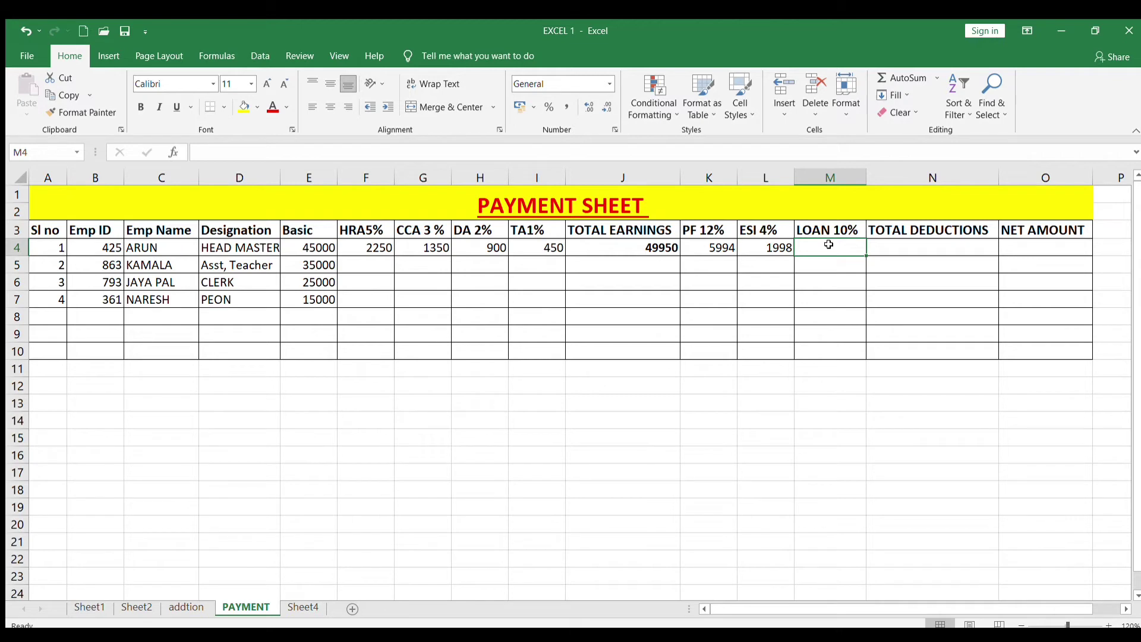
# Enter =J4*10/100 in M4, giving a loan deduction of 4995
pyautogui.write('=')
pyautogui.click(658, 247)
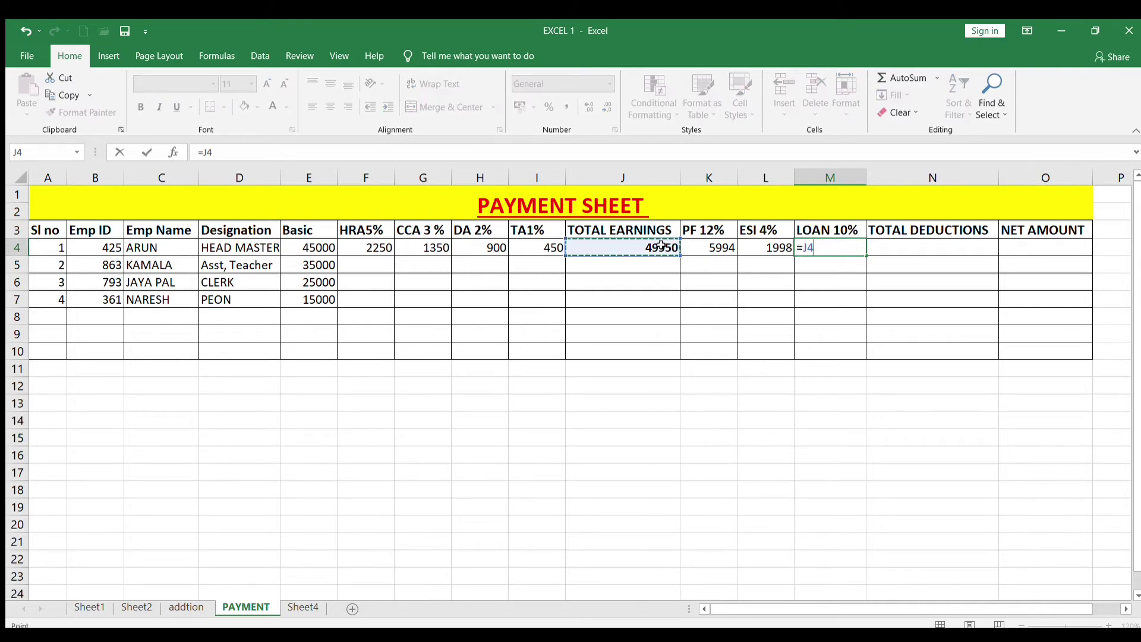
pyautogui.write('*10/')
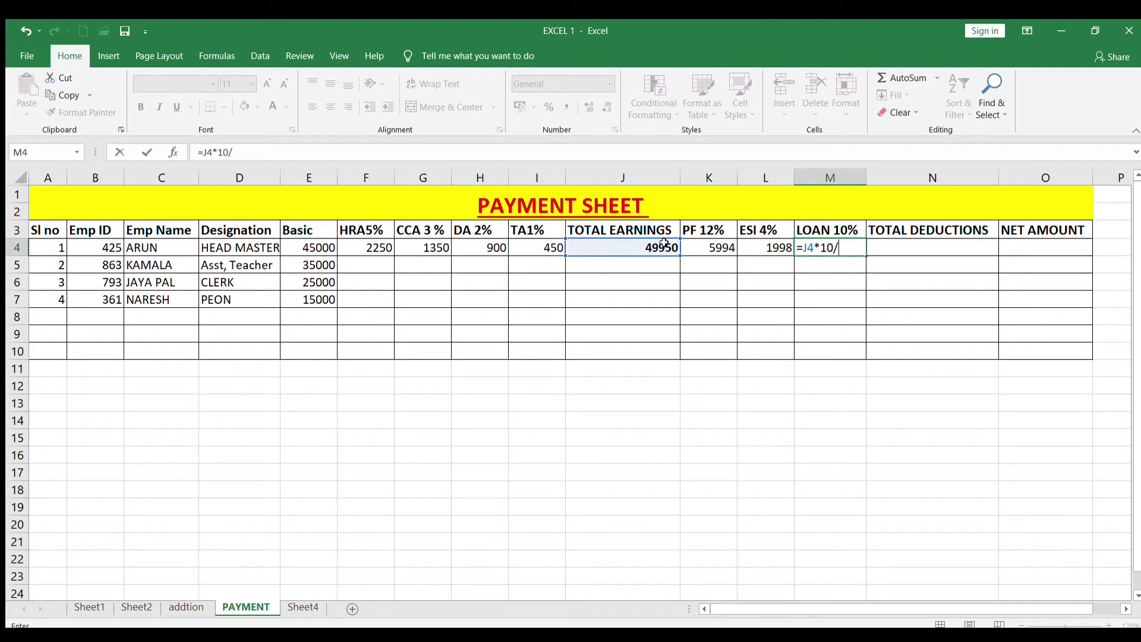
pyautogui.write('100')
pyautogui.press('Return')
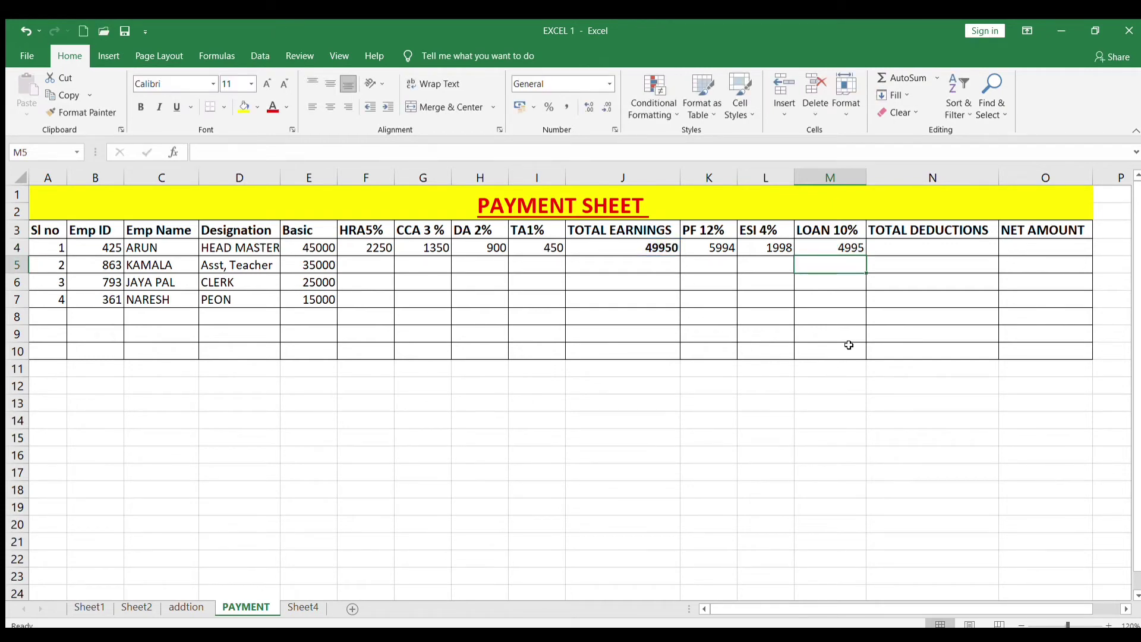
pyautogui.click(901, 248)
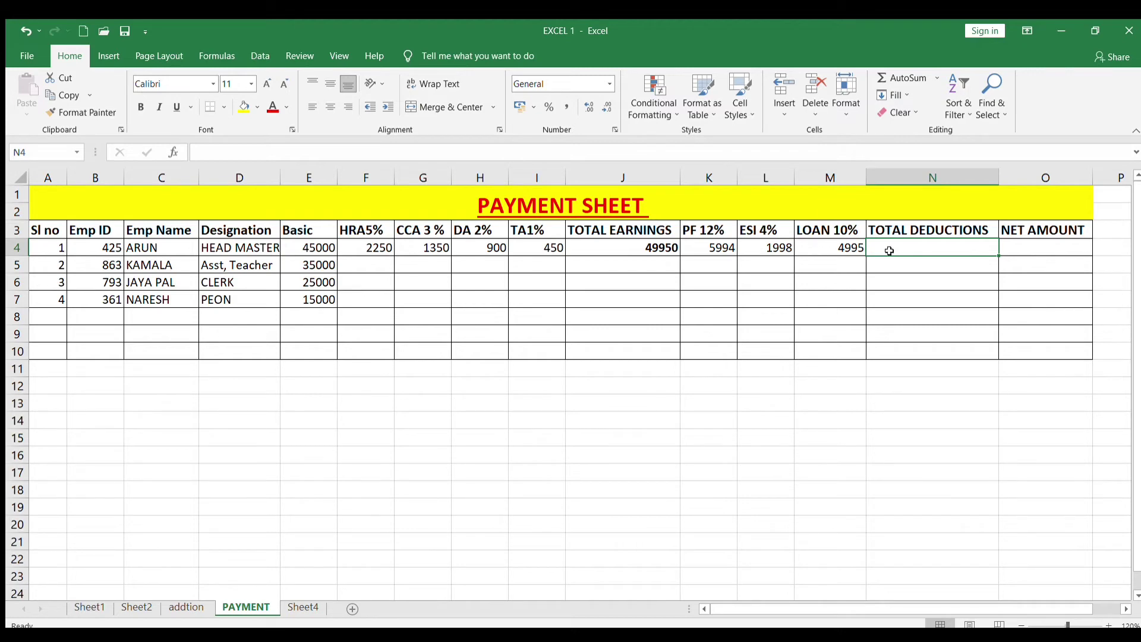
# Enter =SUM(K4:M4) in N4 for total deductions of 12987, then check the formula
pyautogui.write('=')
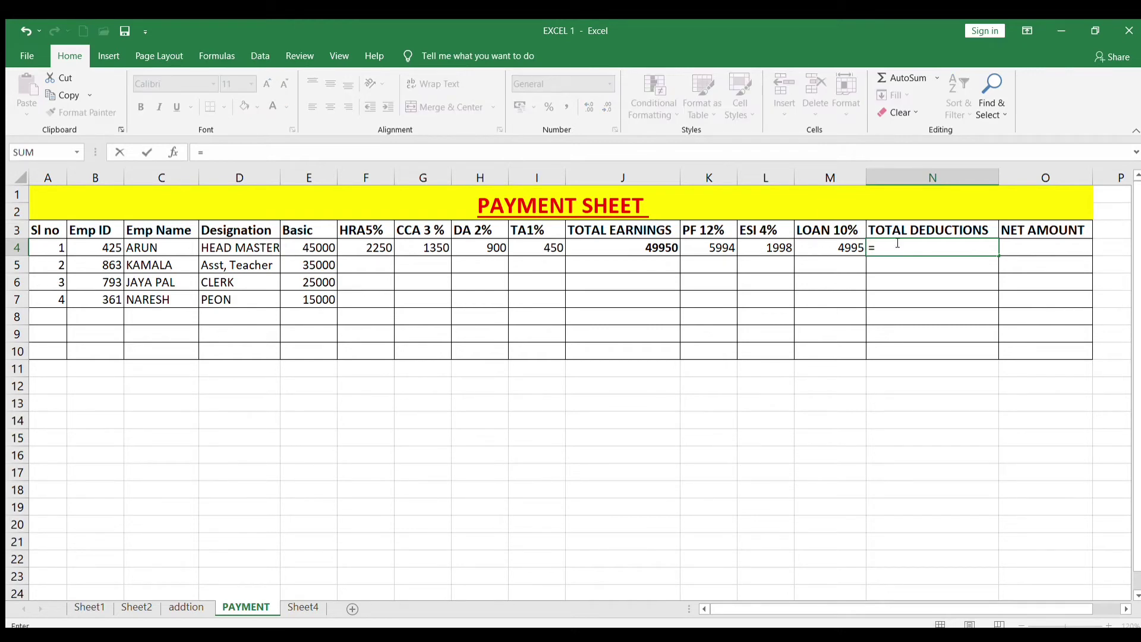
pyautogui.write('SUM(')
pyautogui.moveTo(704, 248); pyautogui.dragTo(835, 260)
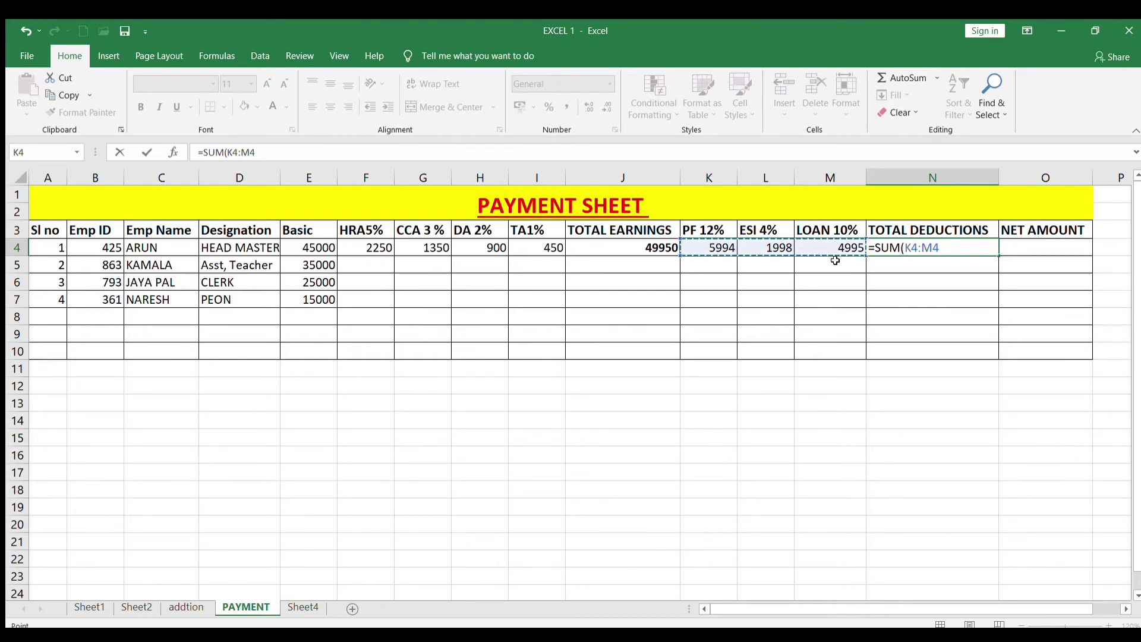
pyautogui.write(')')
pyautogui.press('Return')
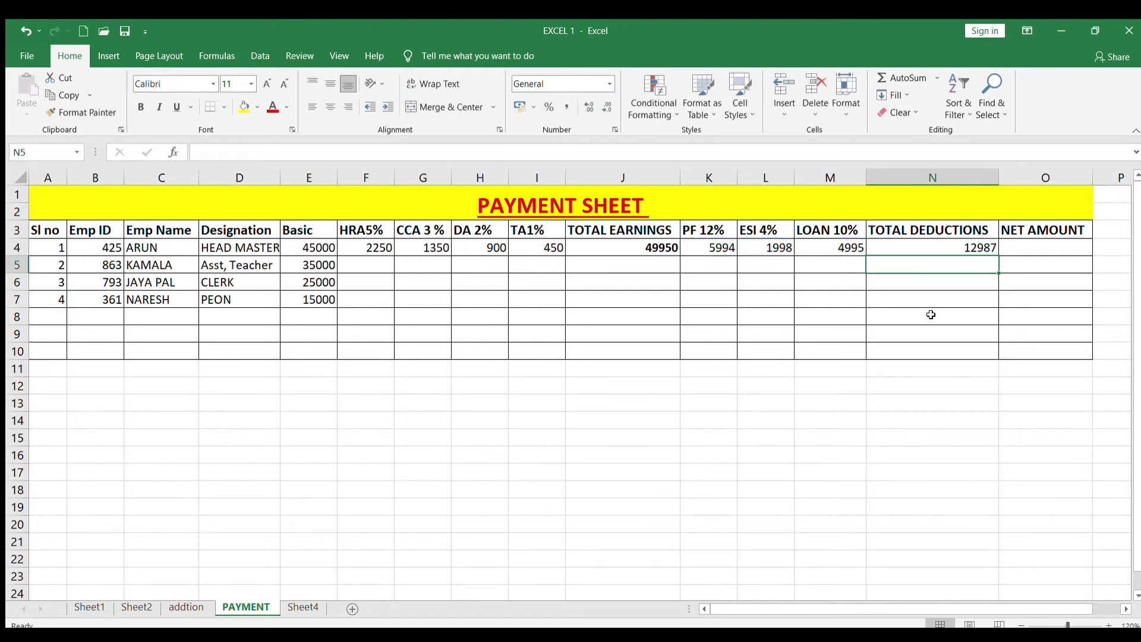
pyautogui.click(931, 314)
pyautogui.click(935, 264)
pyautogui.click(935, 249)
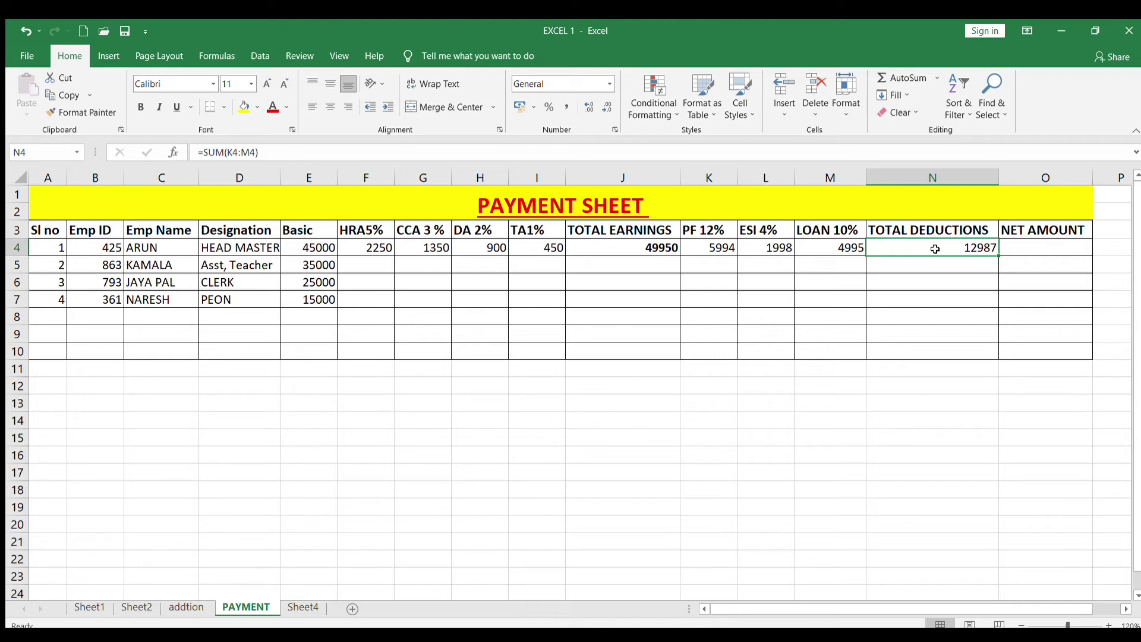
# Enter =J4-N4 in O4 for a net amount of 36963
pyautogui.click(1037, 245)
pyautogui.write('=')
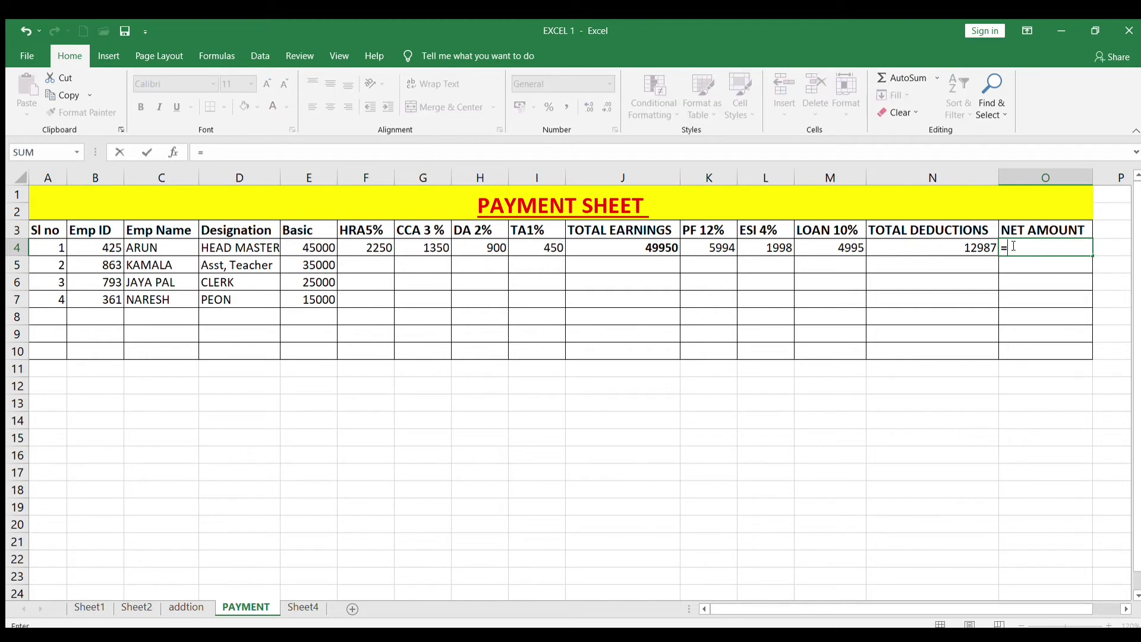
pyautogui.click(650, 246)
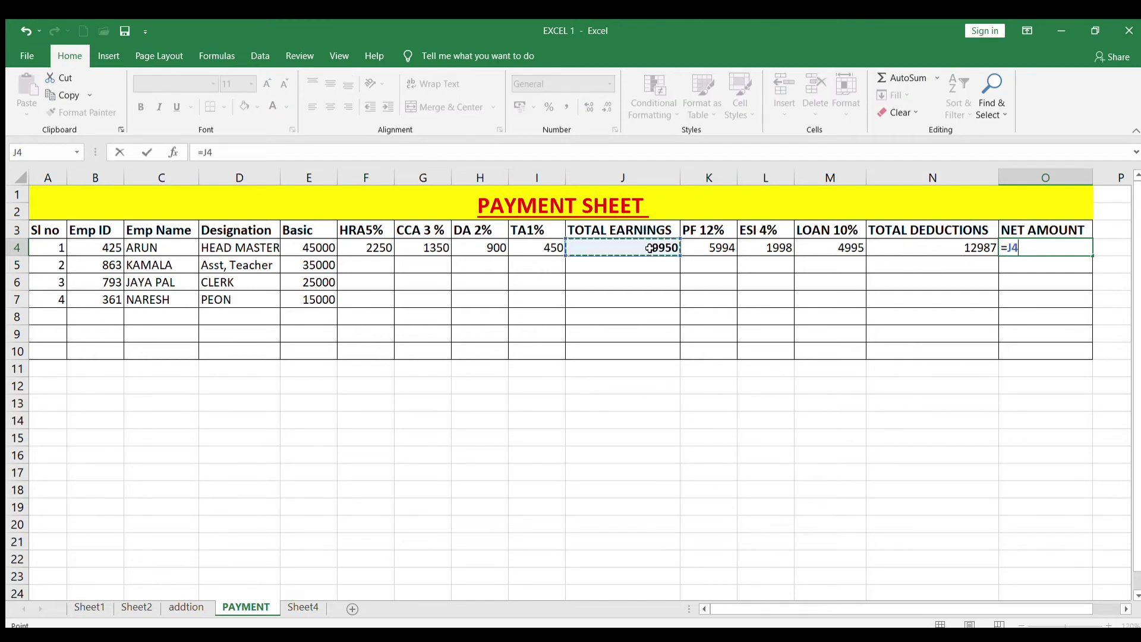
pyautogui.write('-')
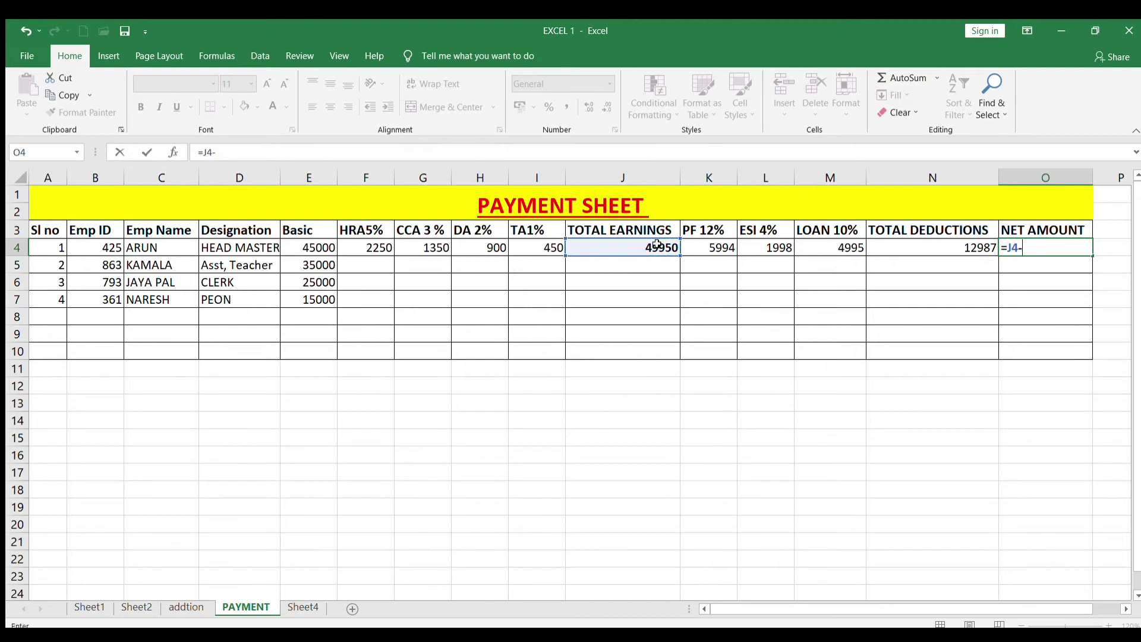
pyautogui.click(934, 252)
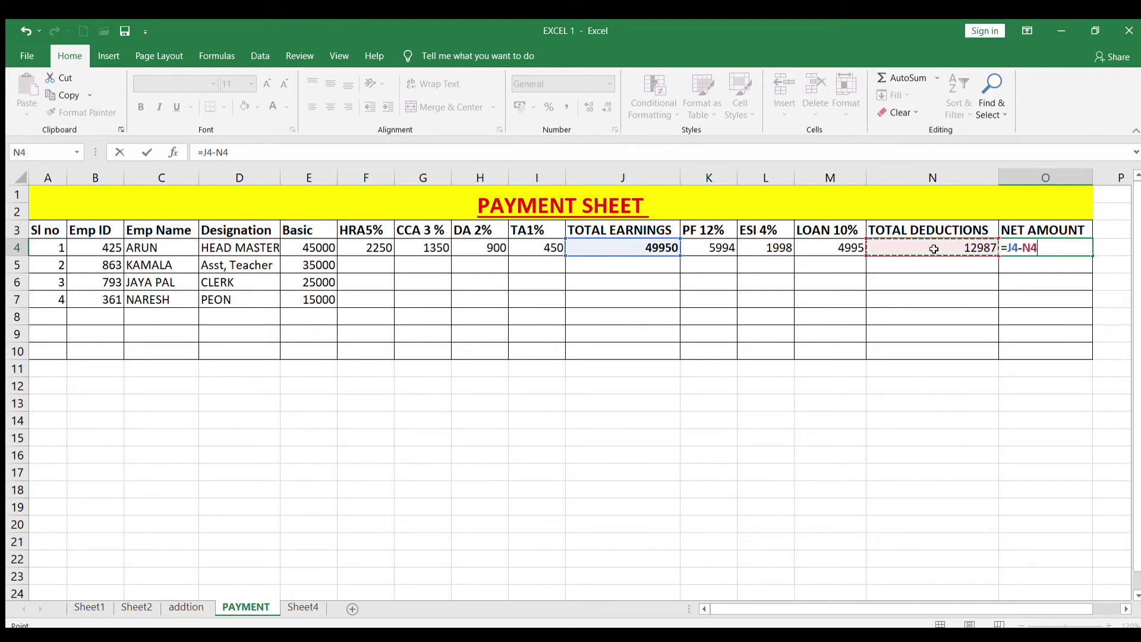
pyautogui.press('Return')
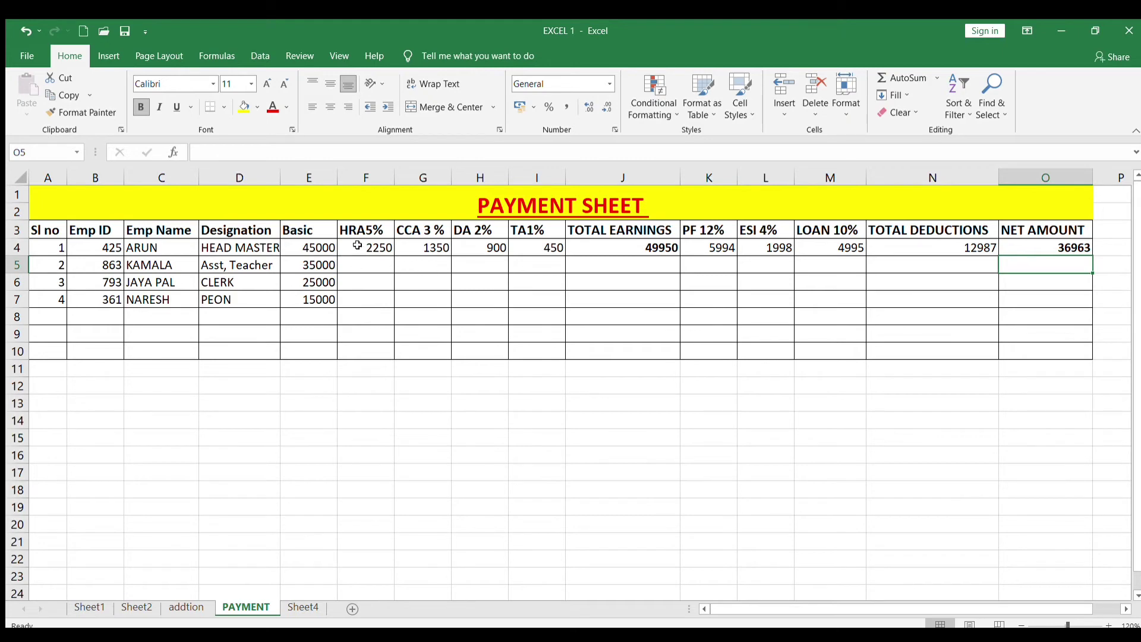
# Fill F4:O4 down to row 7, giving net amounts 28749, 20535 and 12321
pyautogui.moveTo(358, 246)
pyautogui.mouseDown()
pyautogui.moveTo(952, 257)
pyautogui.moveTo(1037, 247)
pyautogui.mouseUp()
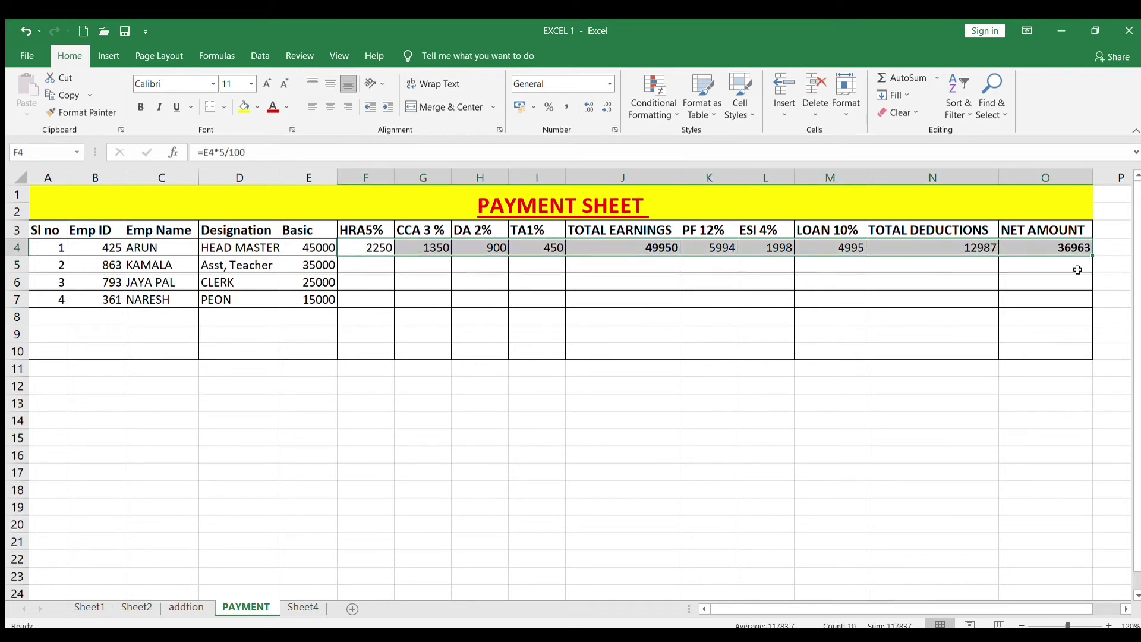
pyautogui.moveTo(1090, 257)
pyautogui.mouseDown()
pyautogui.moveTo(1099, 319)
pyautogui.moveTo(1107, 311)
pyautogui.mouseUp()
pyautogui.click(1053, 414)
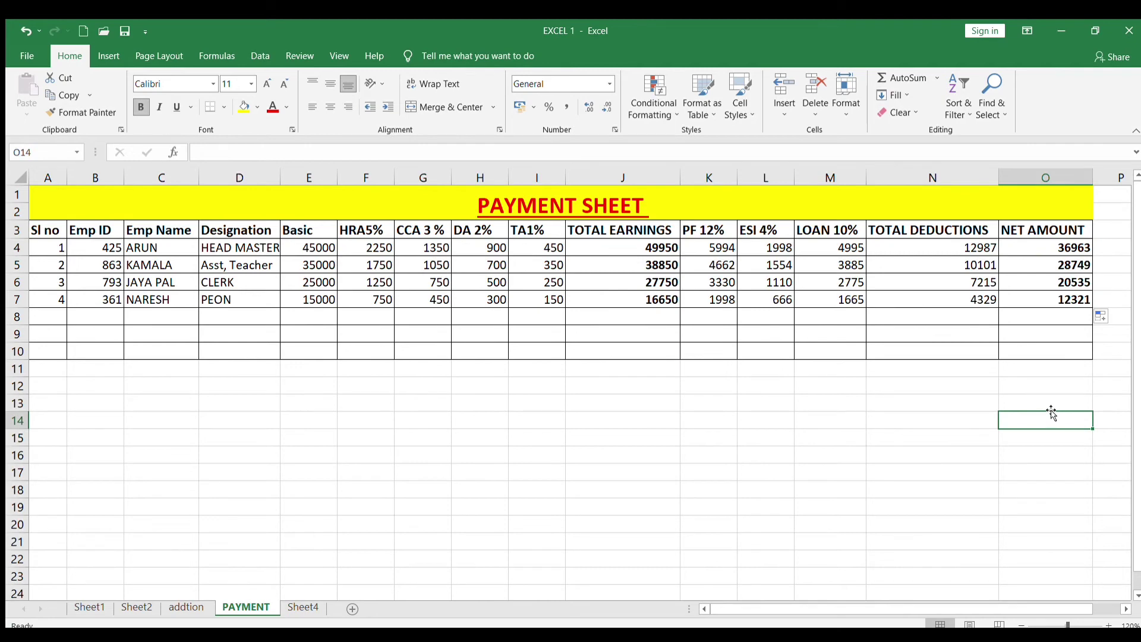
# Type MINIMUM NET AMOUNT in D13 and autofit column D to fit it
pyautogui.click(244, 404)
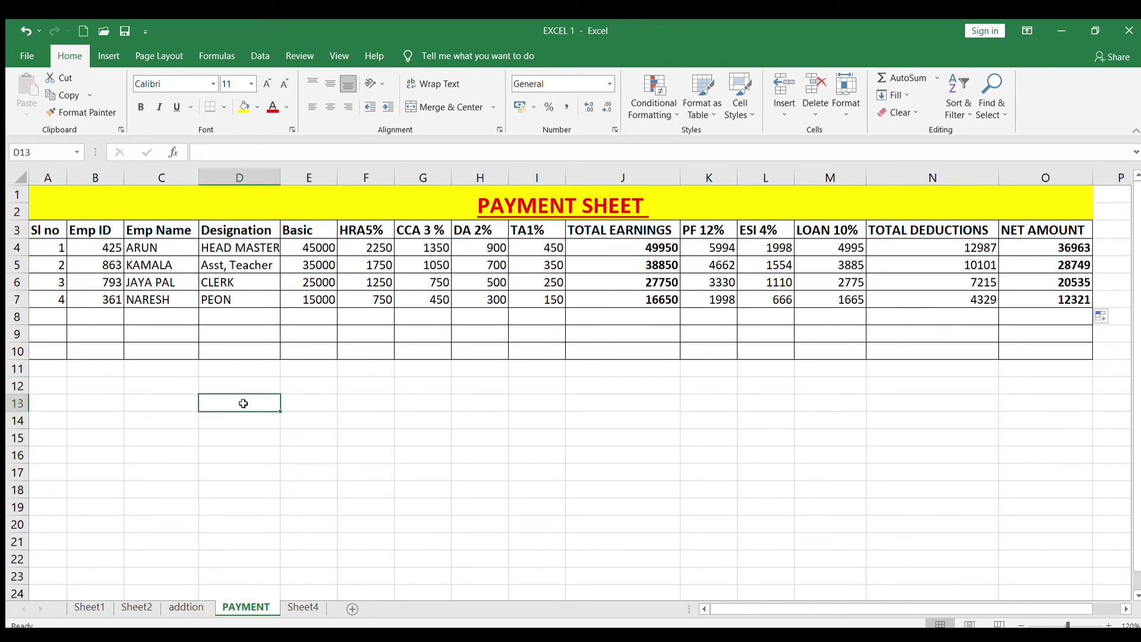
pyautogui.write('MINI')
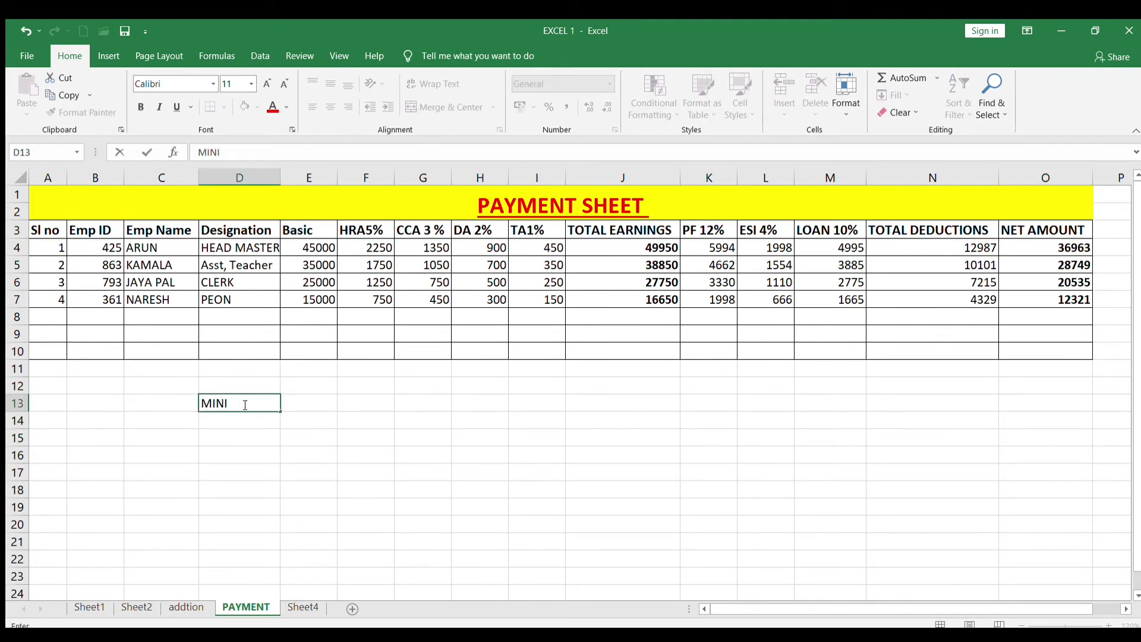
pyautogui.write('MUM M')
pyautogui.press('BackSpace')
pyautogui.write('NET')
pyautogui.write(' AMOUNT')
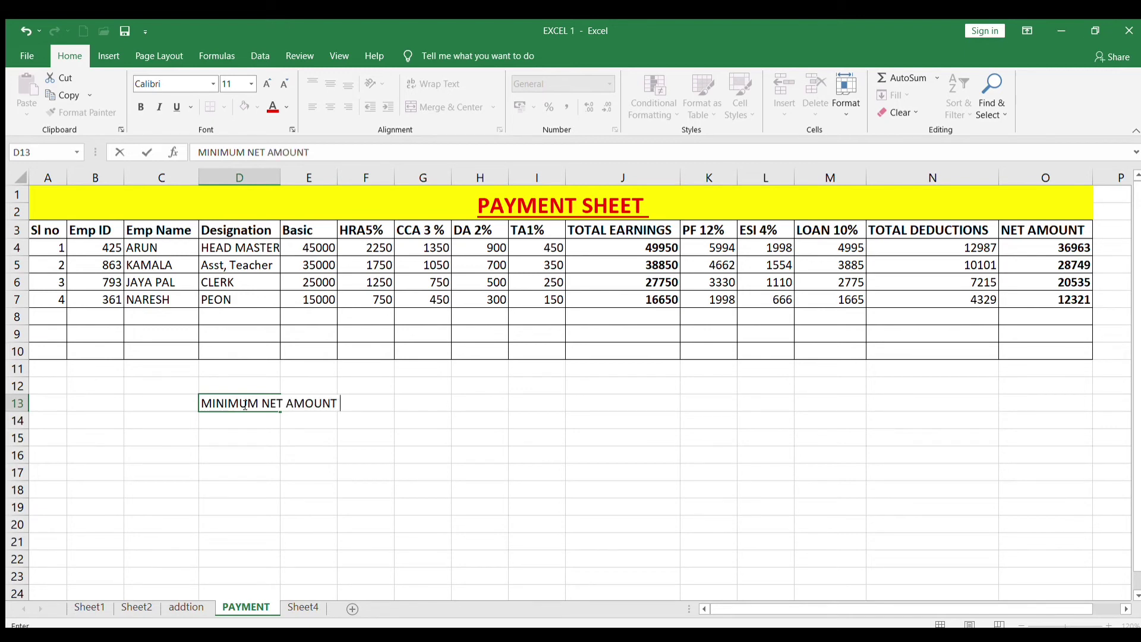
pyautogui.click(232, 448)
pyautogui.click(244, 406)
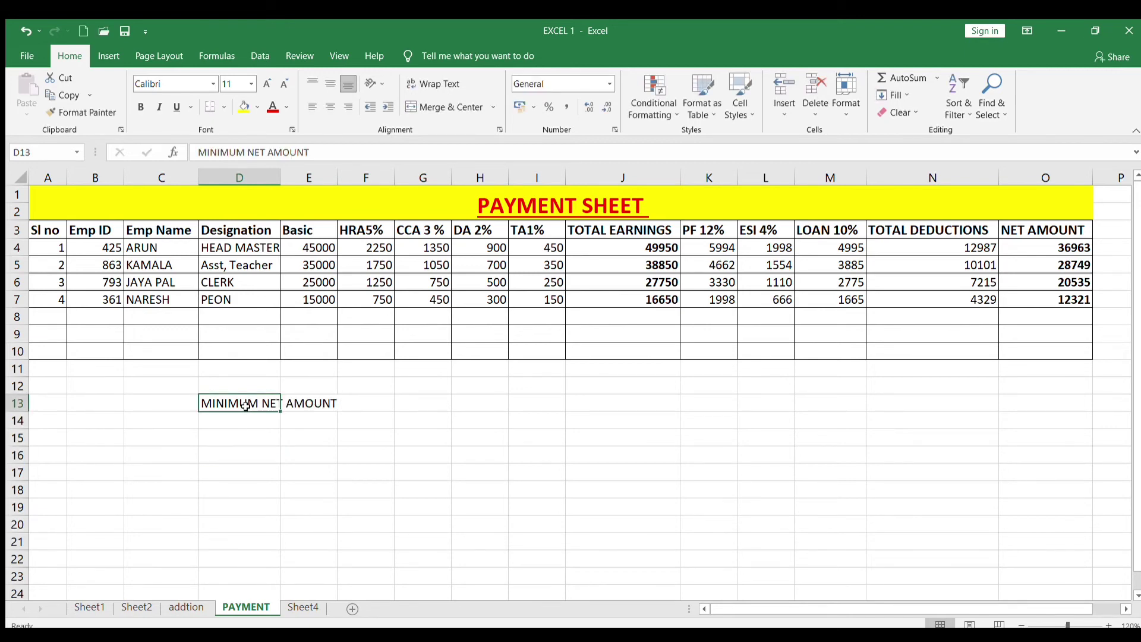
pyautogui.click(239, 435)
pyautogui.click(242, 421)
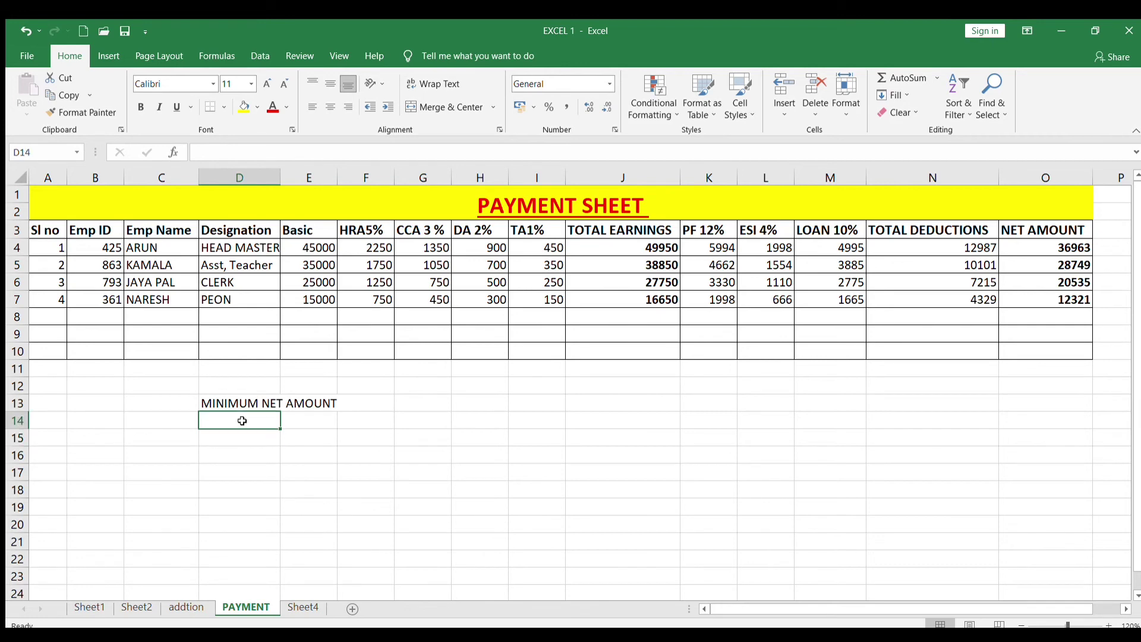
pyautogui.click(260, 400)
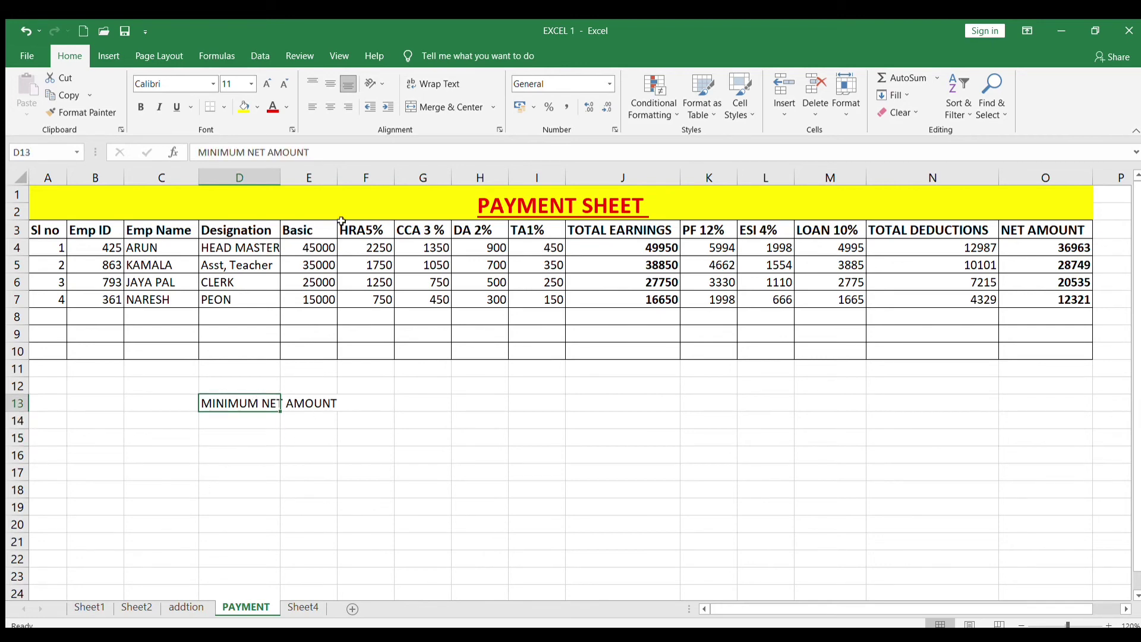
pyautogui.doubleClick(276, 176)
pyautogui.click(315, 354)
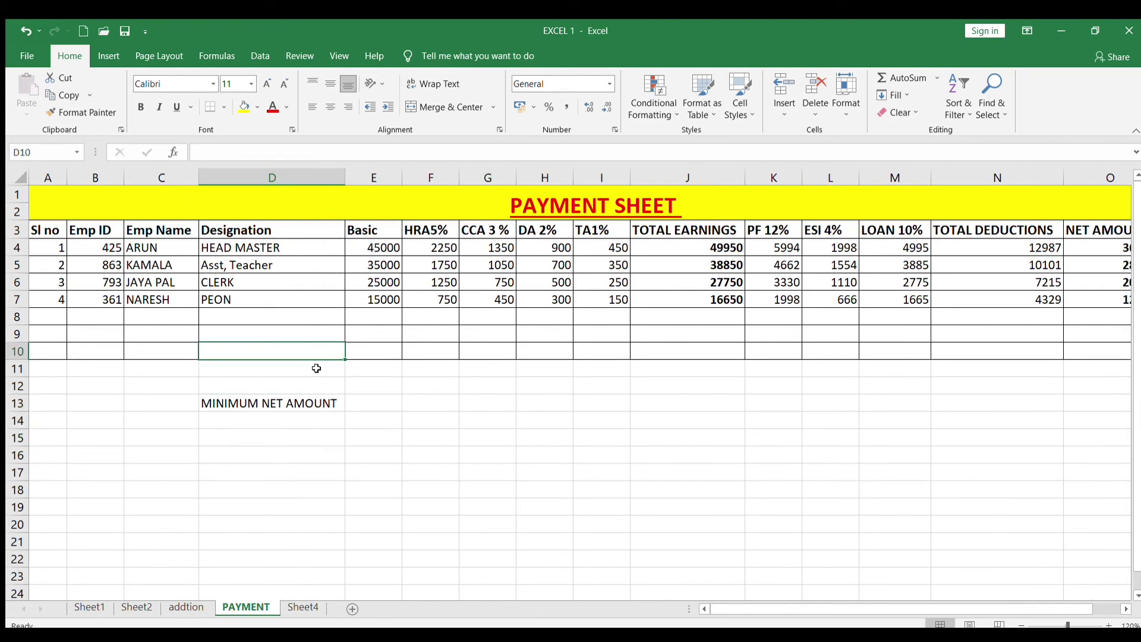
pyautogui.click(373, 401)
# Label cell D14 as MAX NET AMT
pyautogui.click(221, 414)
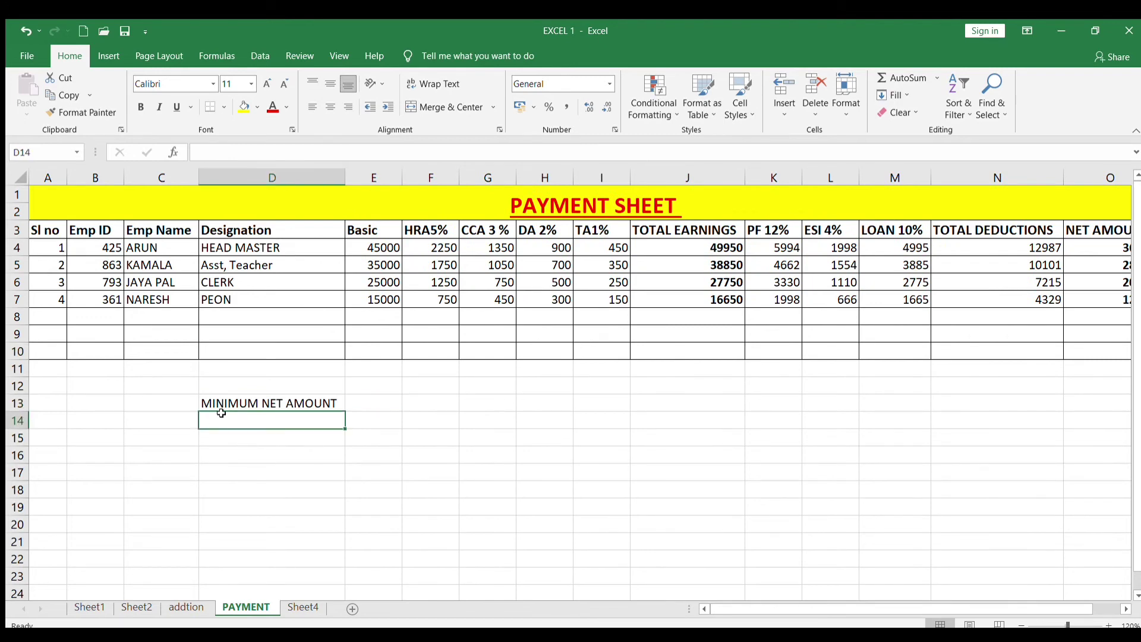
pyautogui.write('MAX')
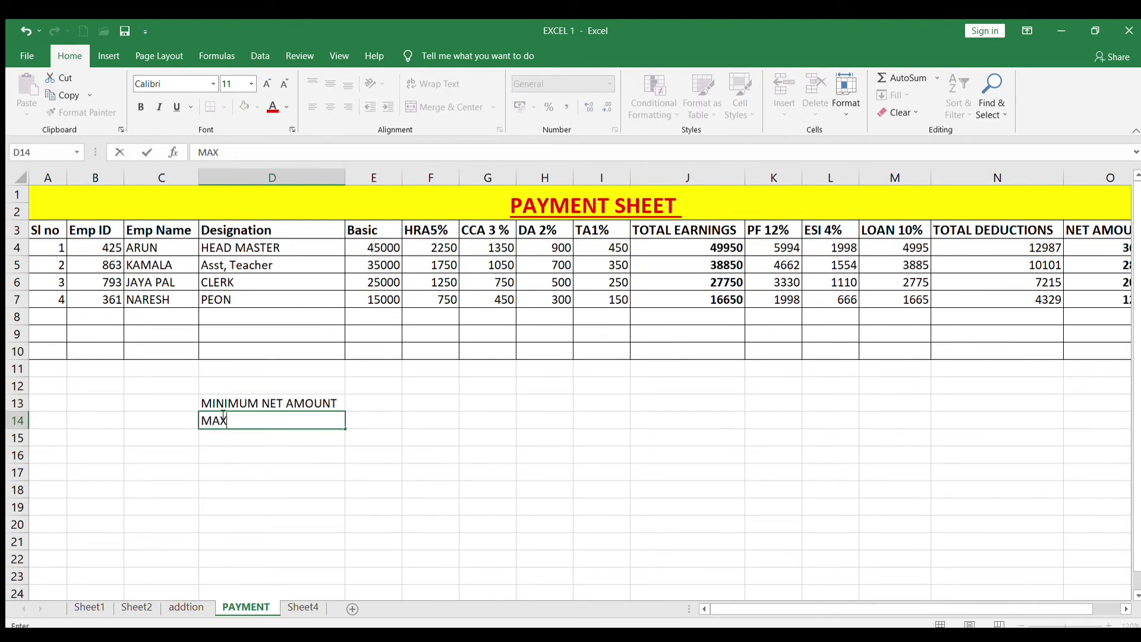
pyautogui.write(' NETV')
pyautogui.press('BackSpace')
pyautogui.write('A')
pyautogui.write('MT')
pyautogui.click(373, 540)
pyautogui.click(379, 403)
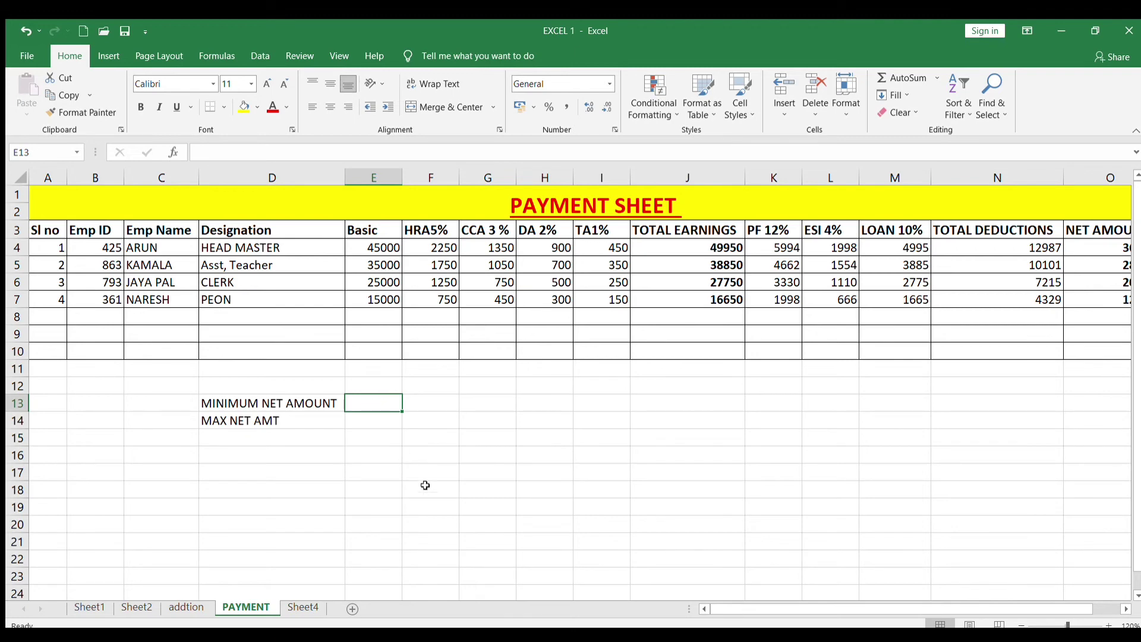
# Enter =MIN(O4:O7) in E13 to show the lowest net amount, 12321
pyautogui.write('=')
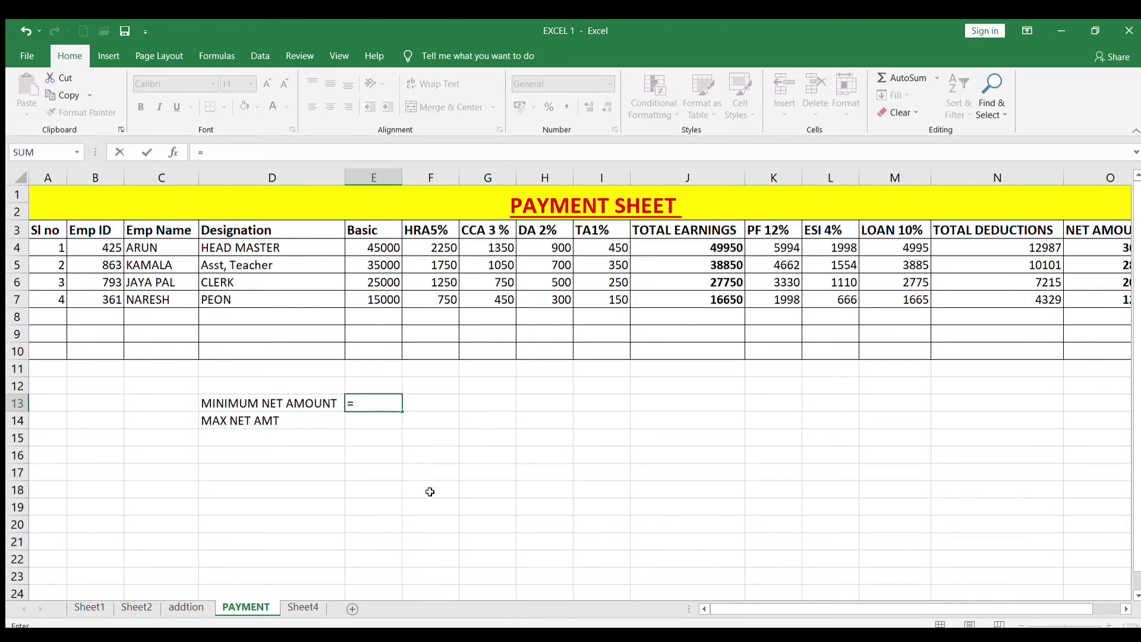
pyautogui.write('MIN')
pyautogui.write('(')
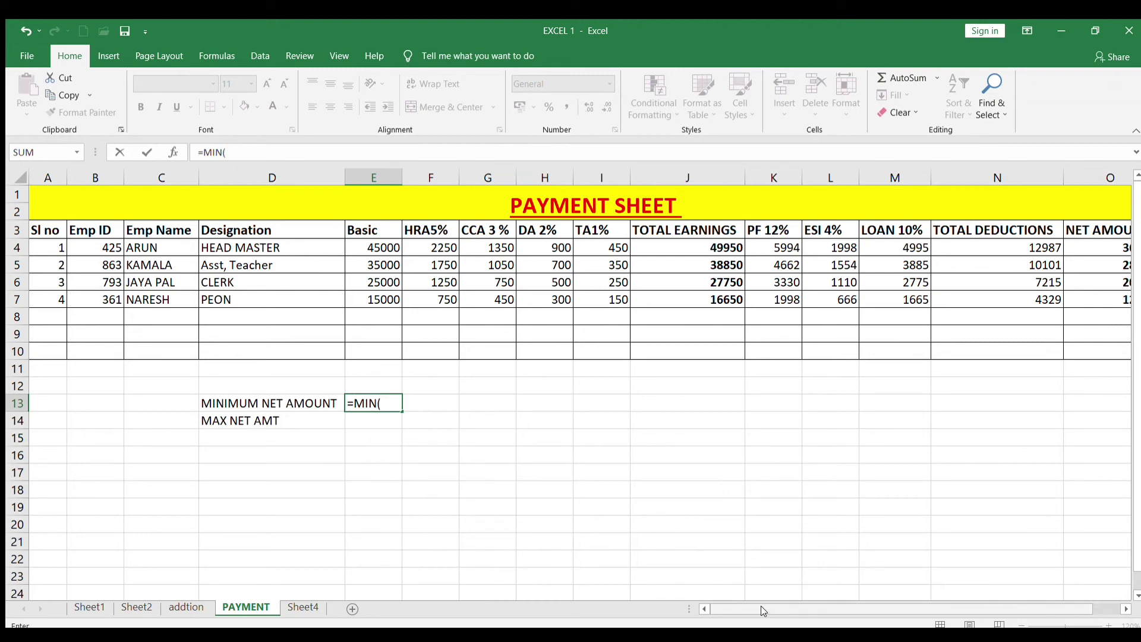
pyautogui.moveTo(776, 609); pyautogui.dragTo(803, 609)
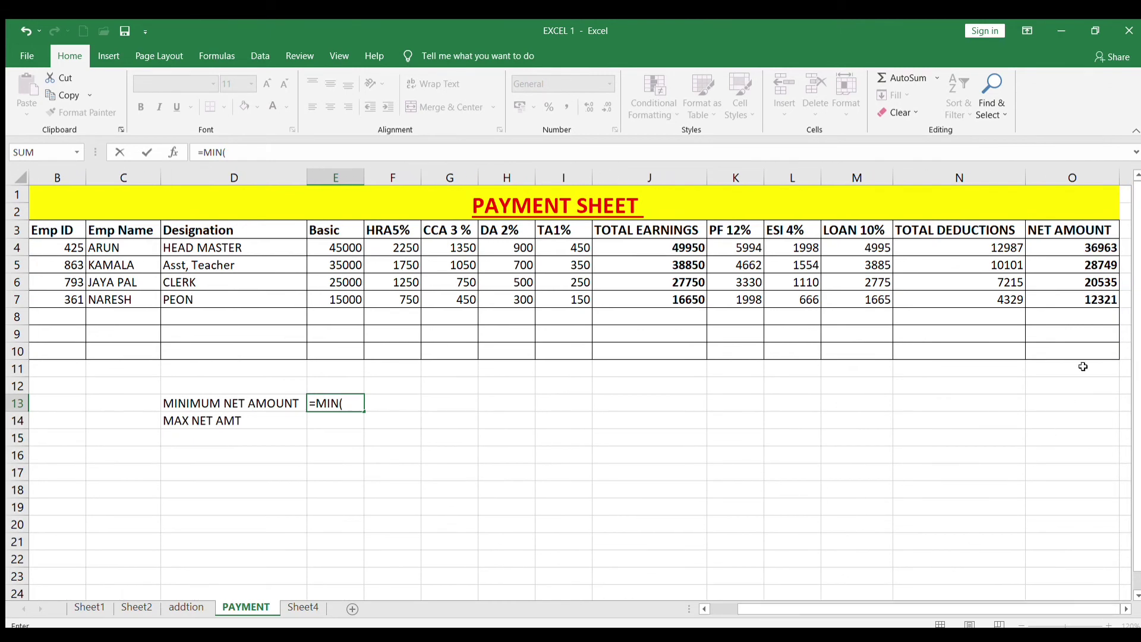
pyautogui.click(1062, 247)
pyautogui.moveTo(1062, 247); pyautogui.dragTo(1074, 302)
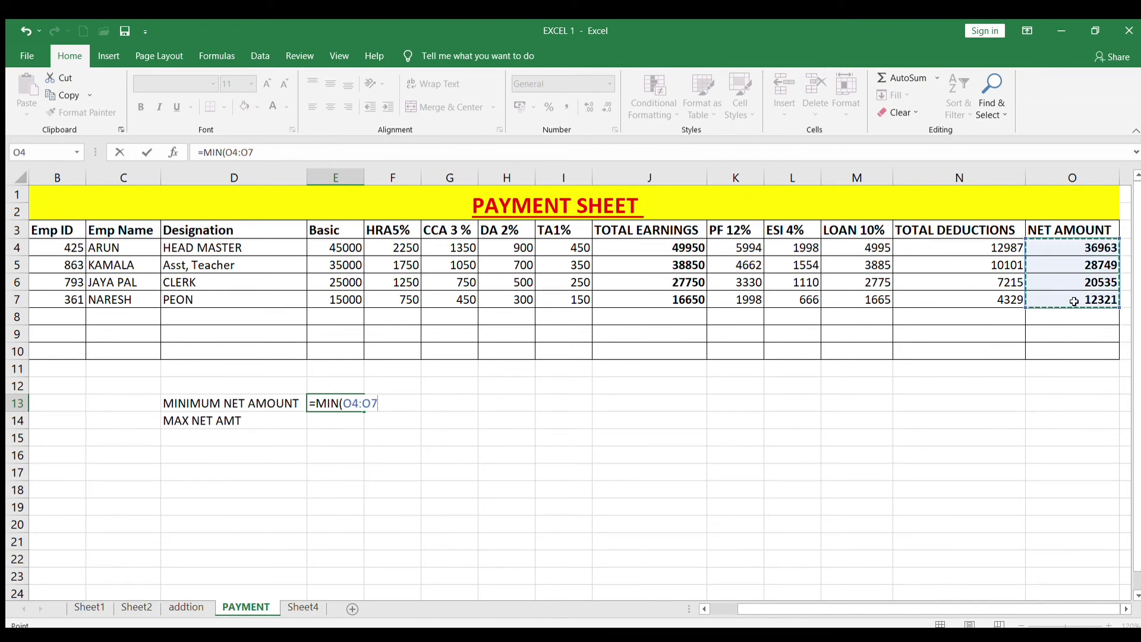
pyautogui.write(')')
pyautogui.press('Return')
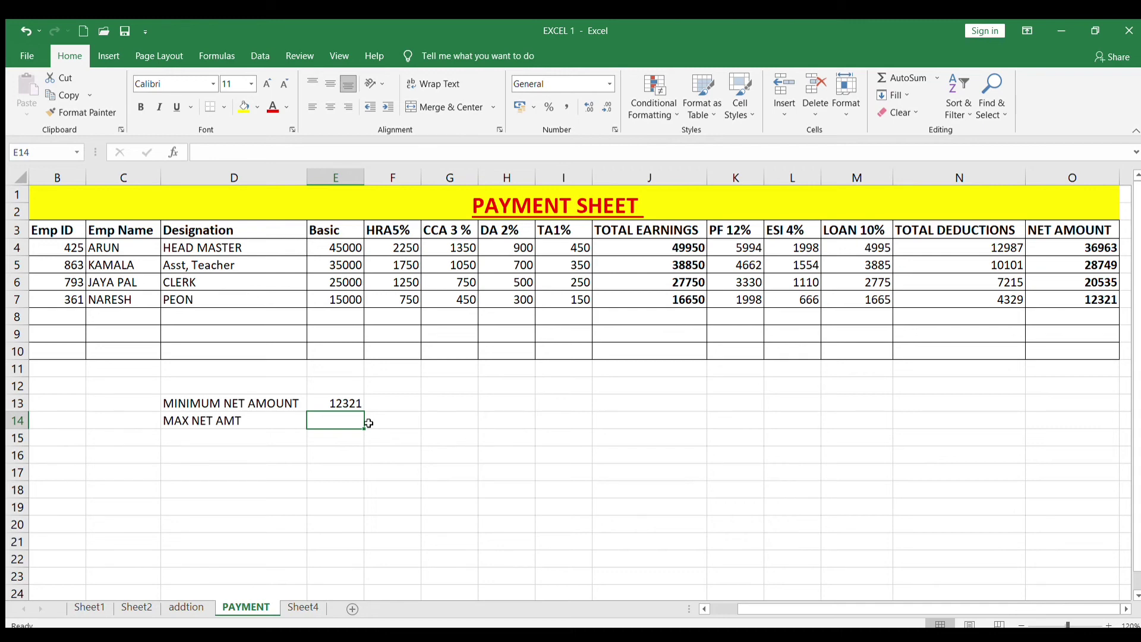
# Enter =MAX(O4:O7) in E14 to show the highest net amount, 36963
pyautogui.write('=MA')
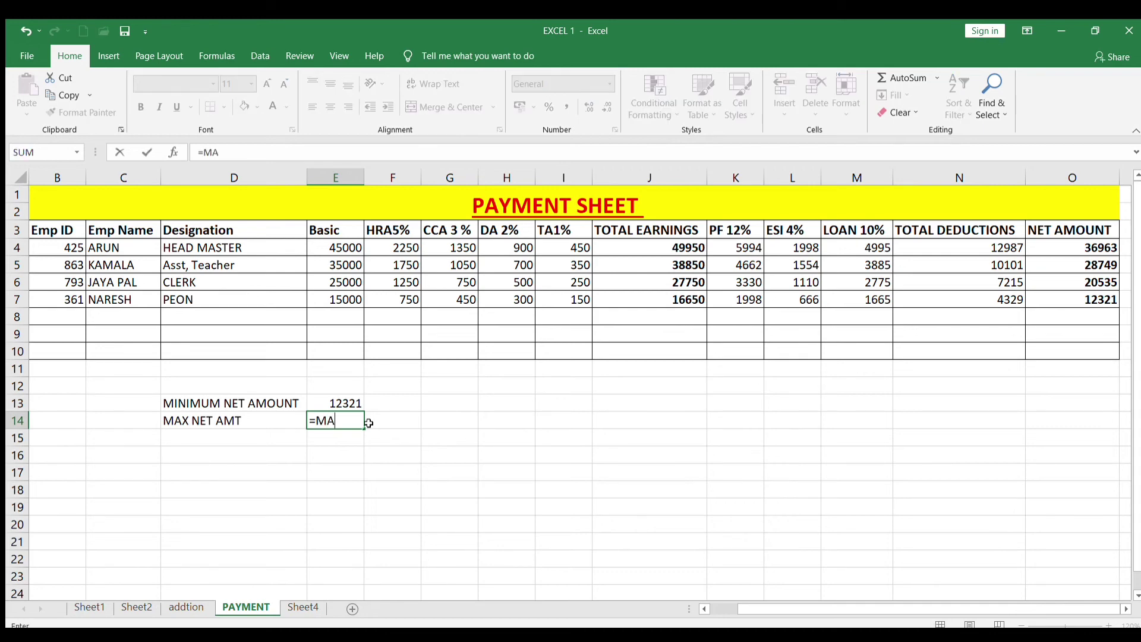
pyautogui.write('X(')
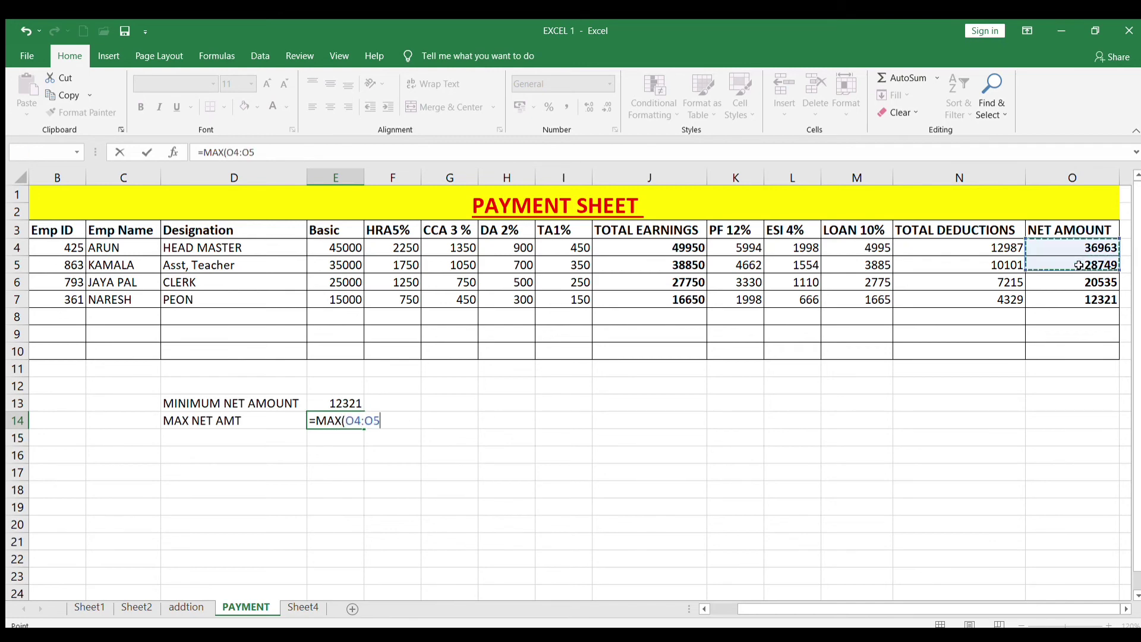
pyautogui.moveTo(1073, 239); pyautogui.dragTo(1086, 298)
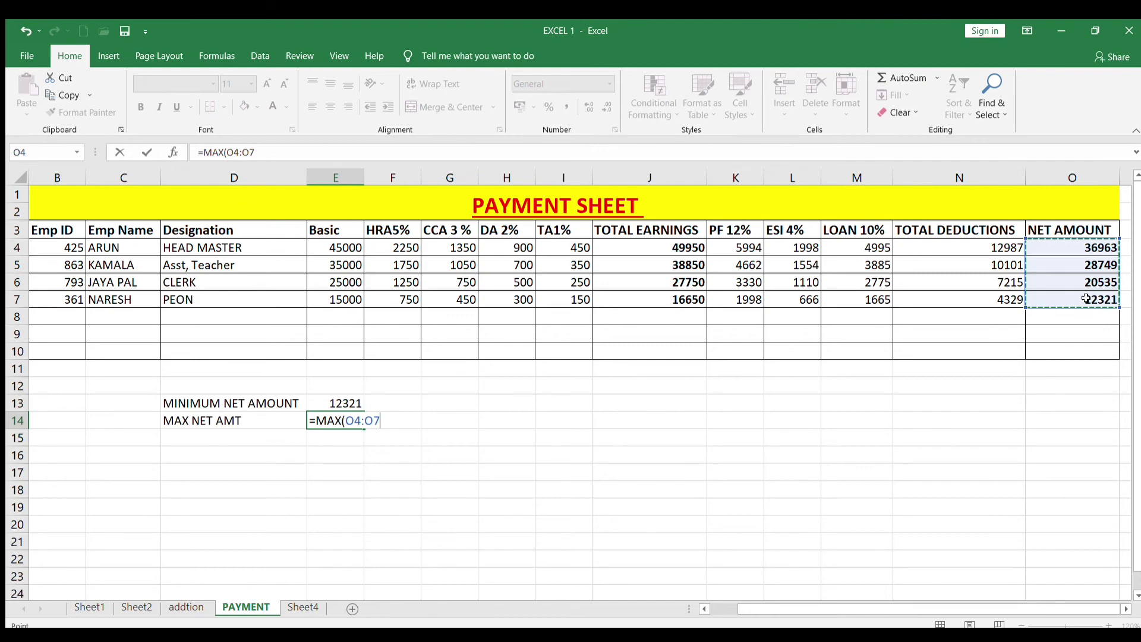
pyautogui.write(')')
pyautogui.press('Return')
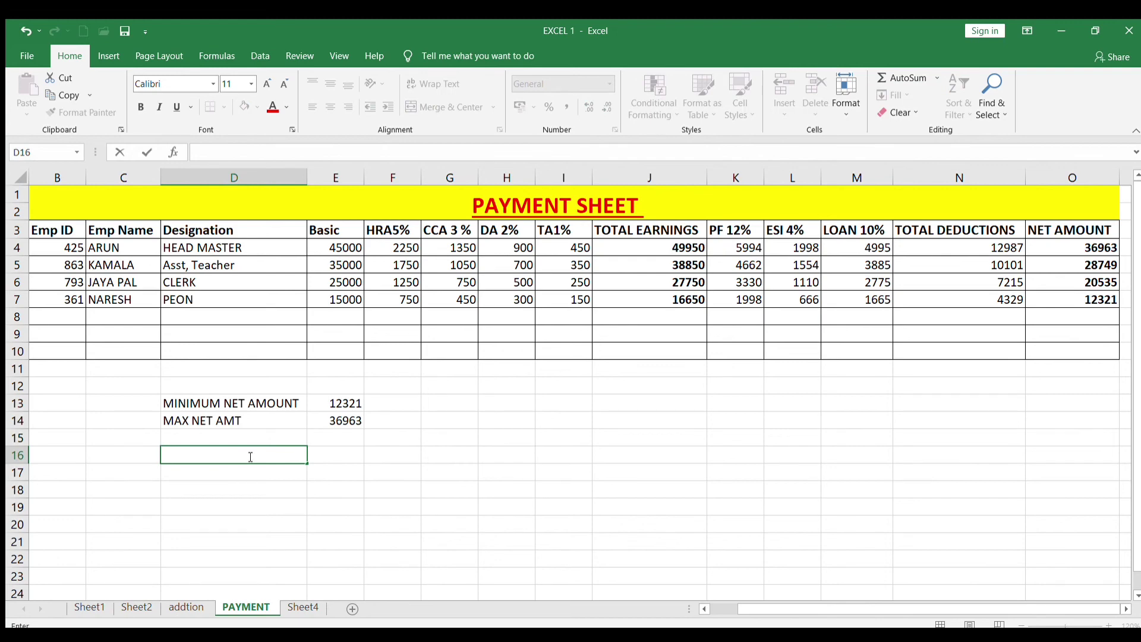
# Enter the label 'WHOS BASIC SALARY >20000' in D16 and widen column D to fit it
pyautogui.write('WHOS')
pyautogui.write(' BASIC')
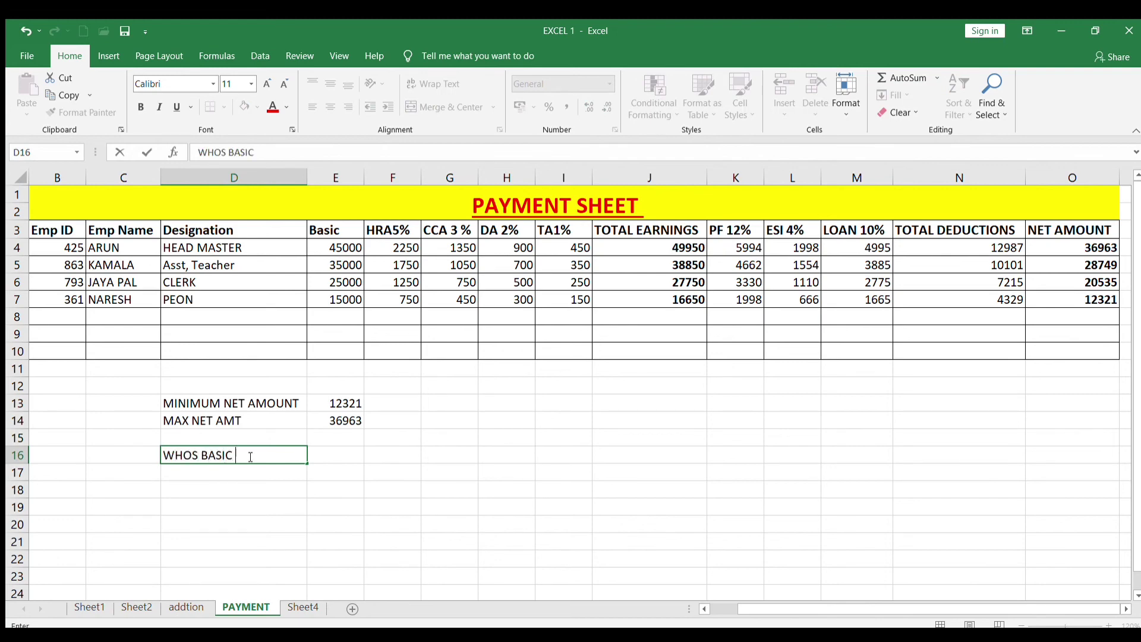
pyautogui.write(' SALAR')
pyautogui.write('Y >')
pyautogui.write('20000')
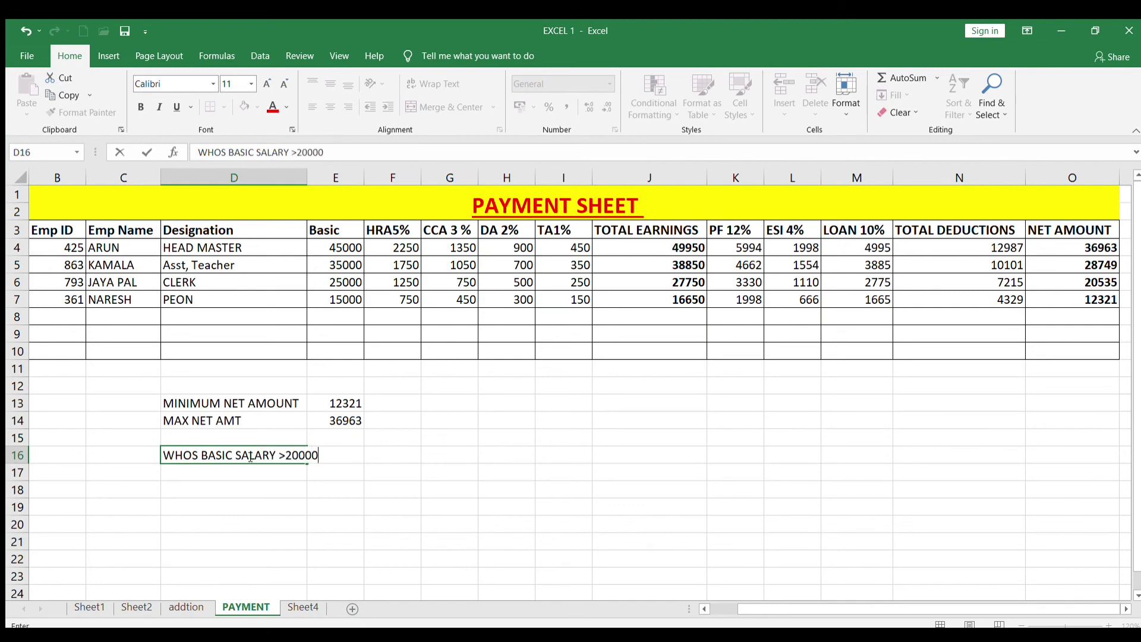
pyautogui.click(255, 541)
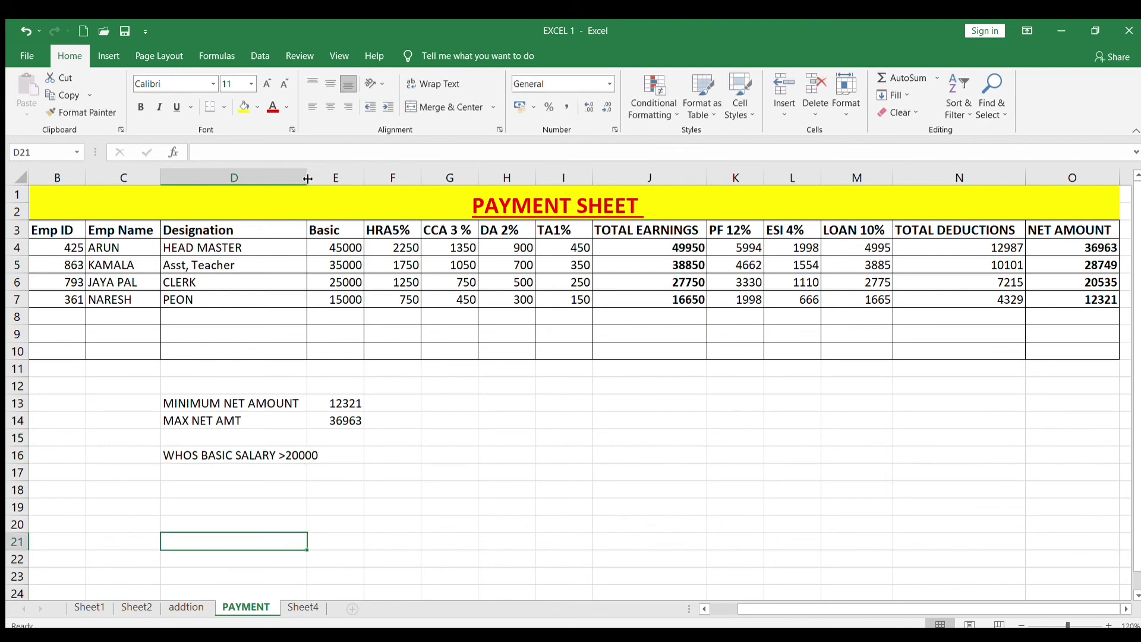
pyautogui.moveTo(308, 178); pyautogui.dragTo(325, 179)
pyautogui.click(352, 456)
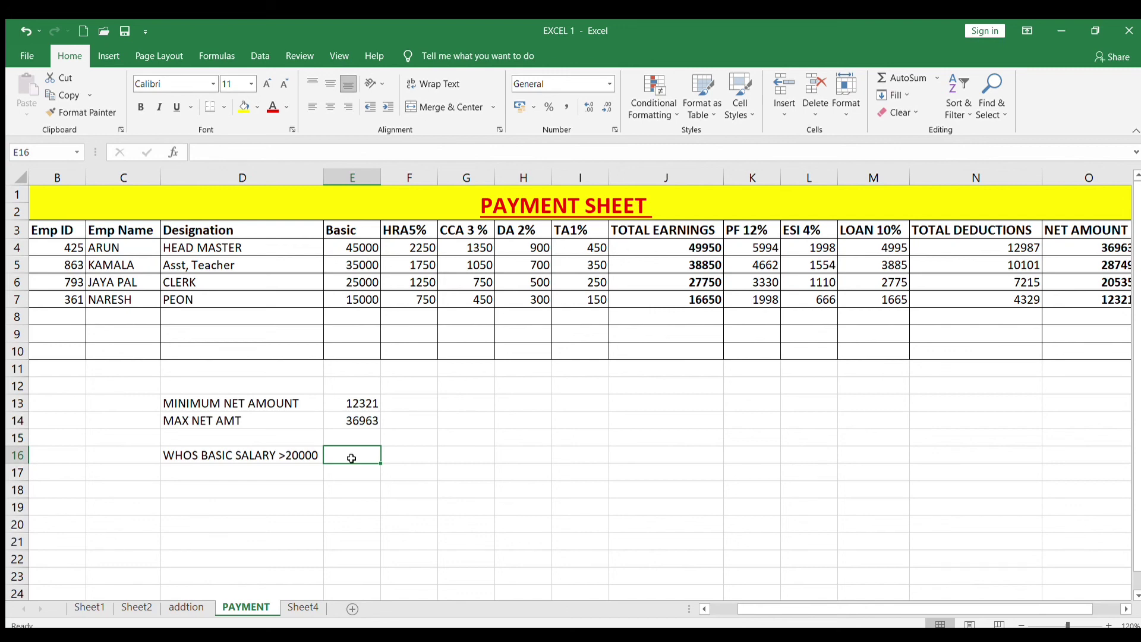
# Enter =COUNTIF(E4:E7,">=20000") in E16 to count basic salaries of at least 20000, giving 3
pyautogui.write('=C')
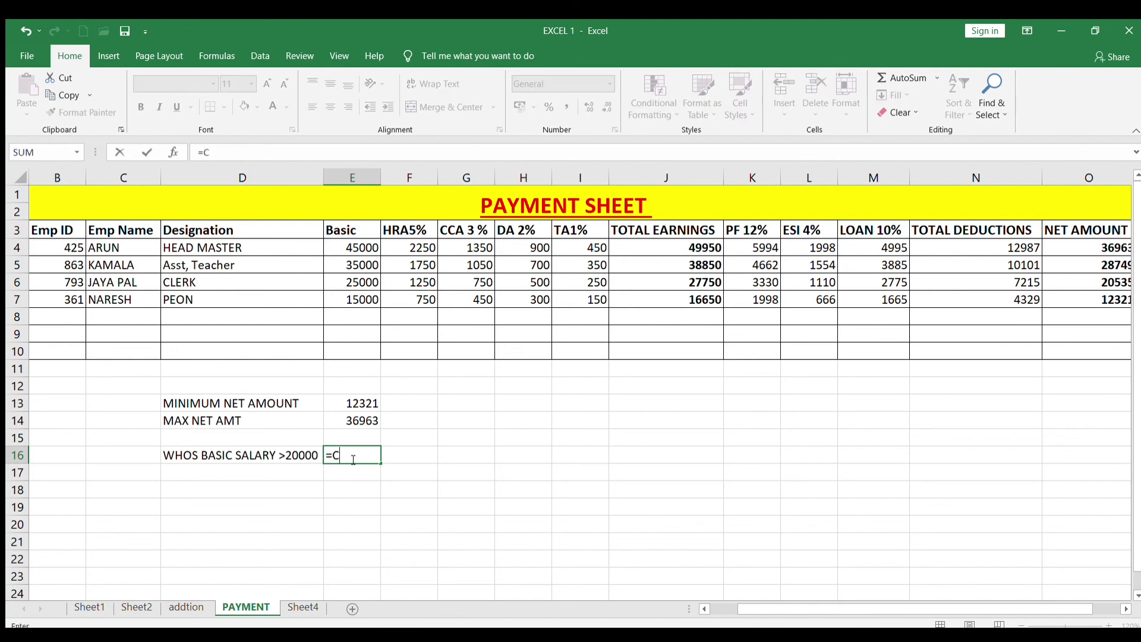
pyautogui.write('OUNT')
pyautogui.write('IF')
pyautogui.write('(')
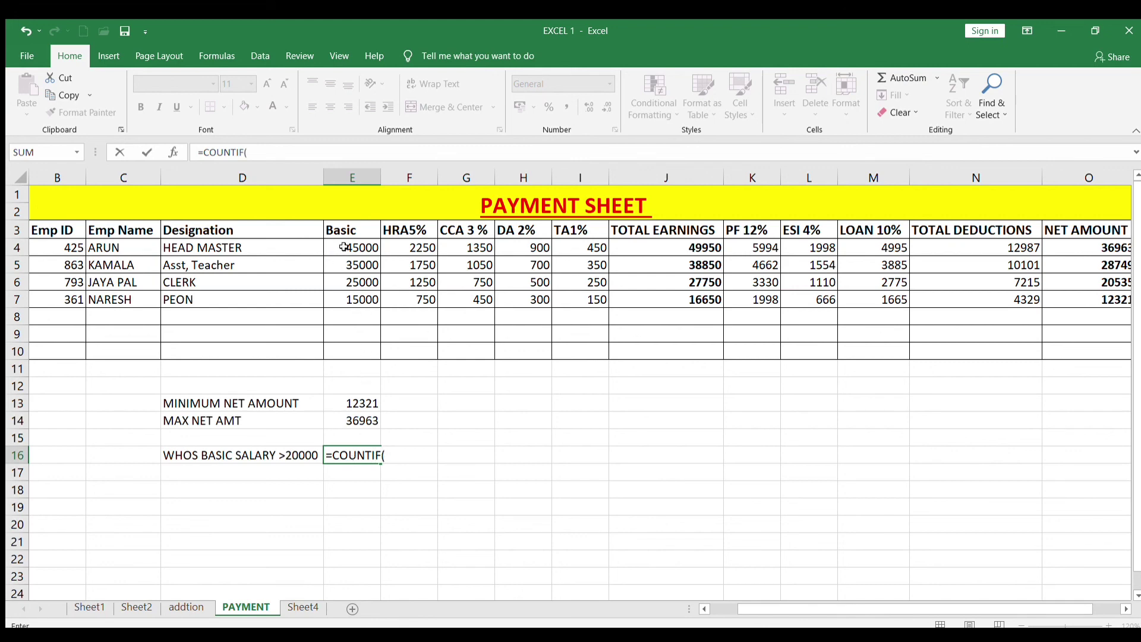
pyautogui.moveTo(344, 247); pyautogui.dragTo(351, 295)
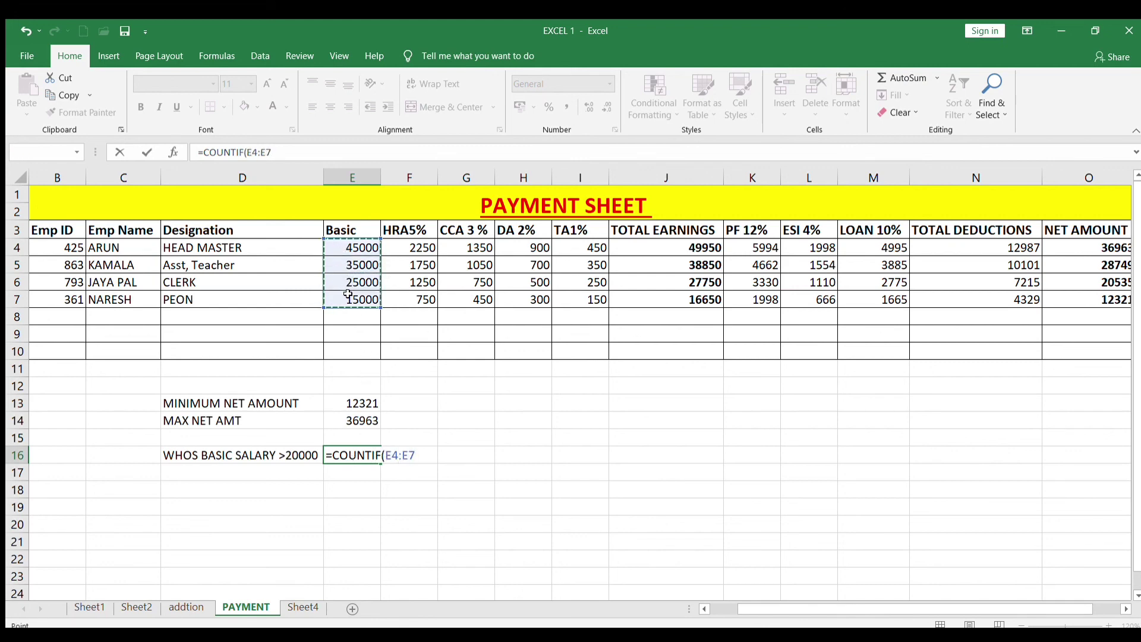
pyautogui.write(',')
pyautogui.write('"')
pyautogui.write('>')
pyautogui.write('=2000')
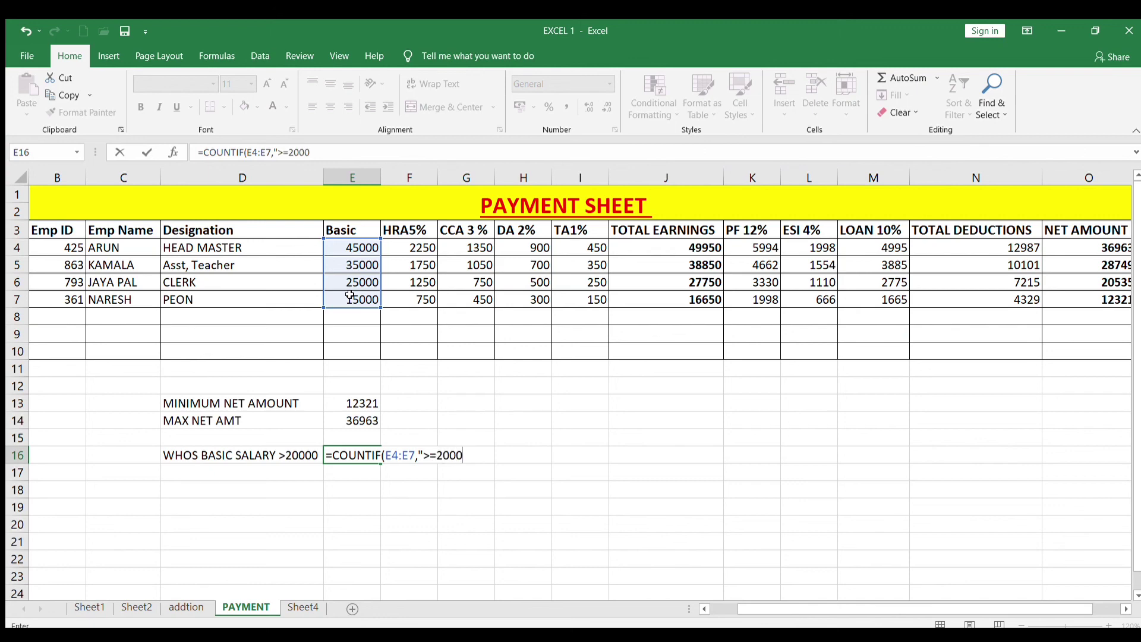
pyautogui.write('0"')
pyautogui.press('Return')
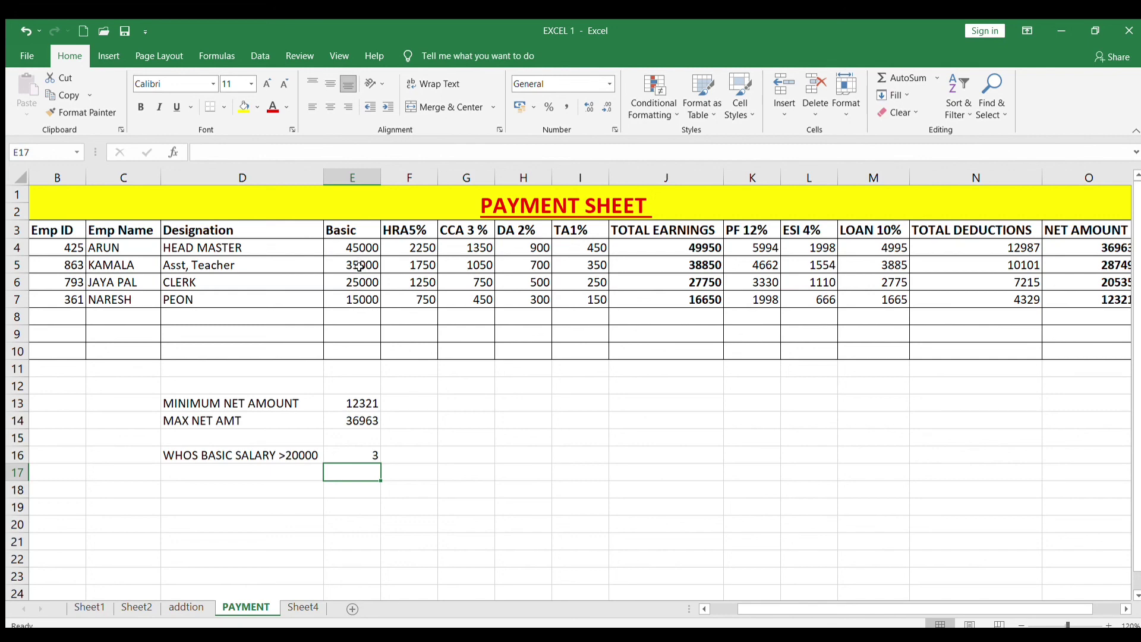
pyautogui.click(363, 454)
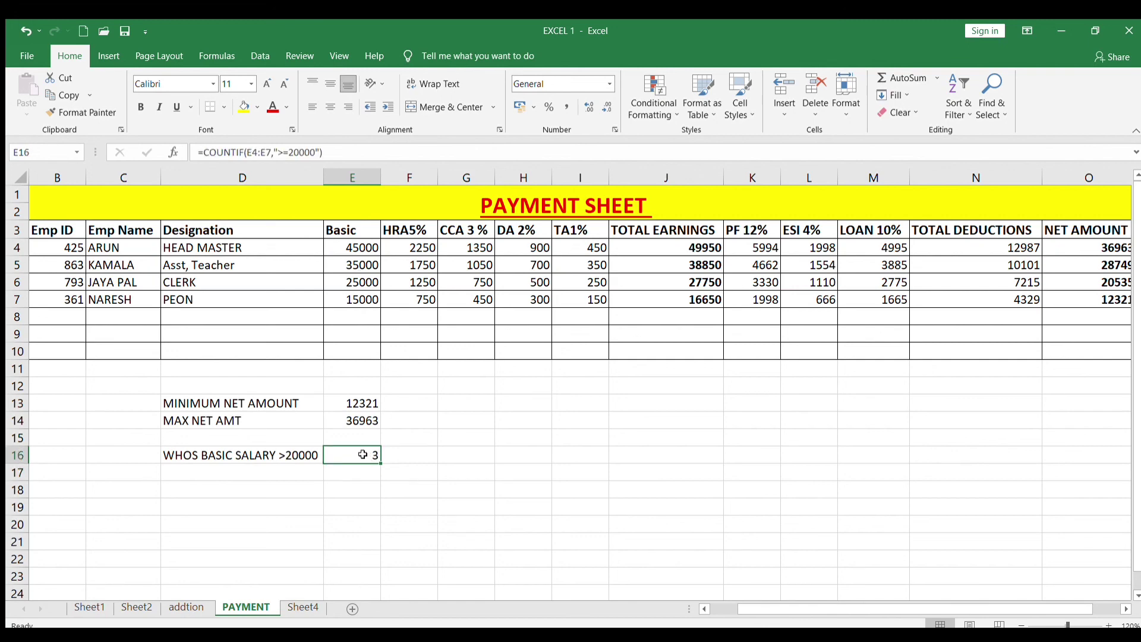